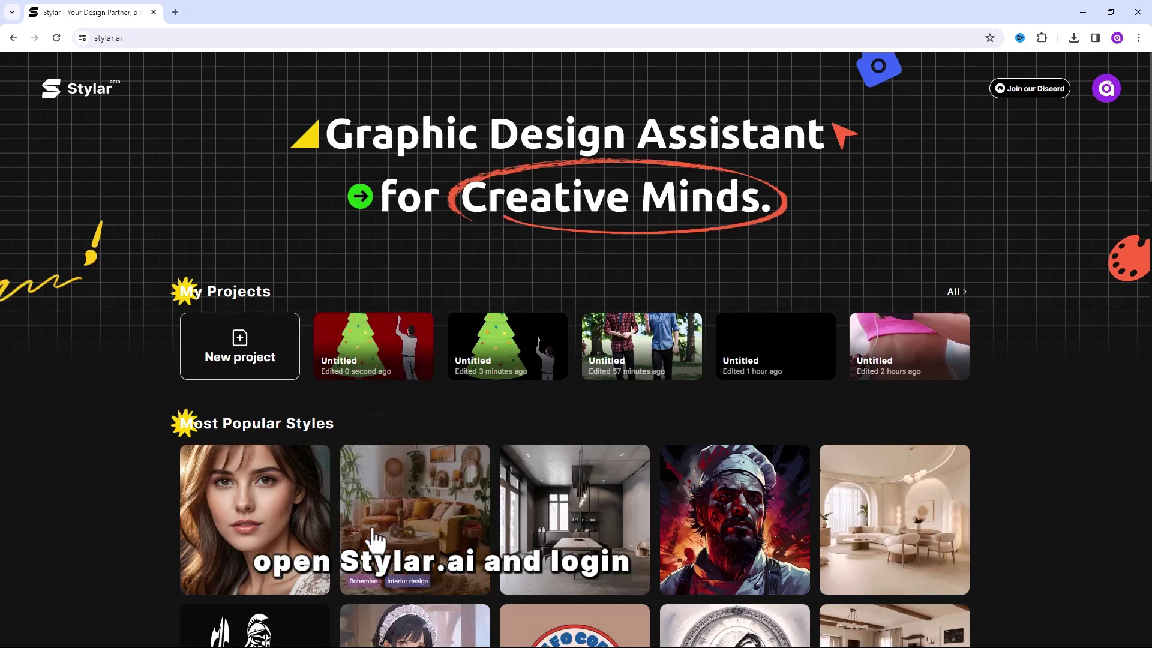
Create a new project with a 1:1 canvas of 1536 × 1536.
click(235, 353)
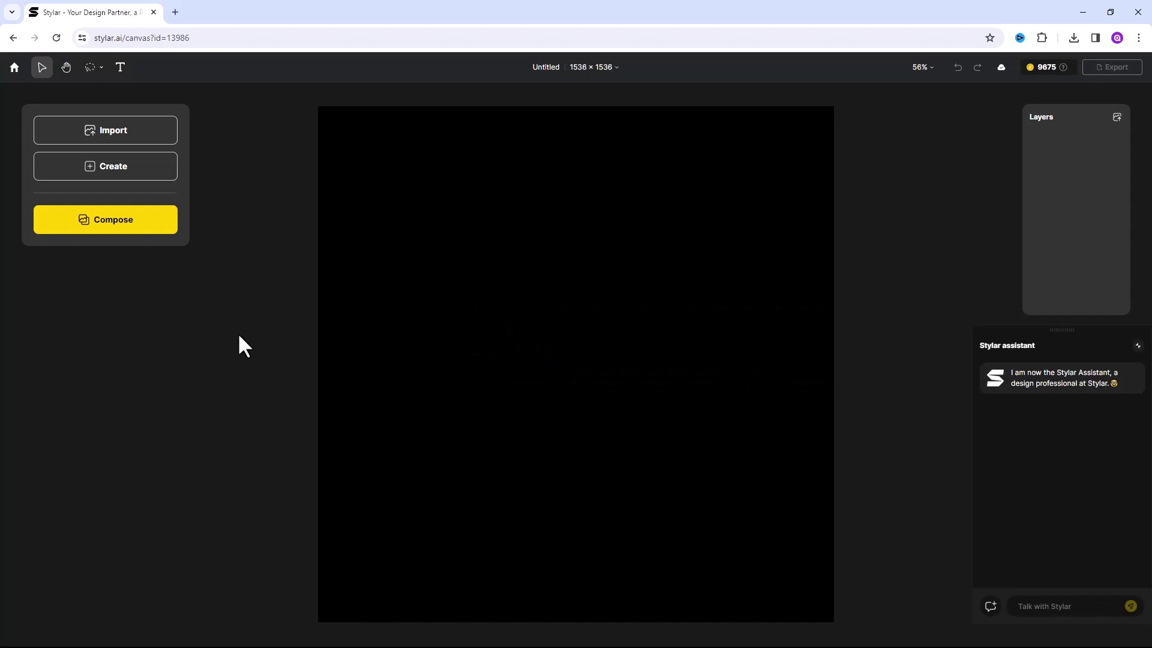
click(596, 68)
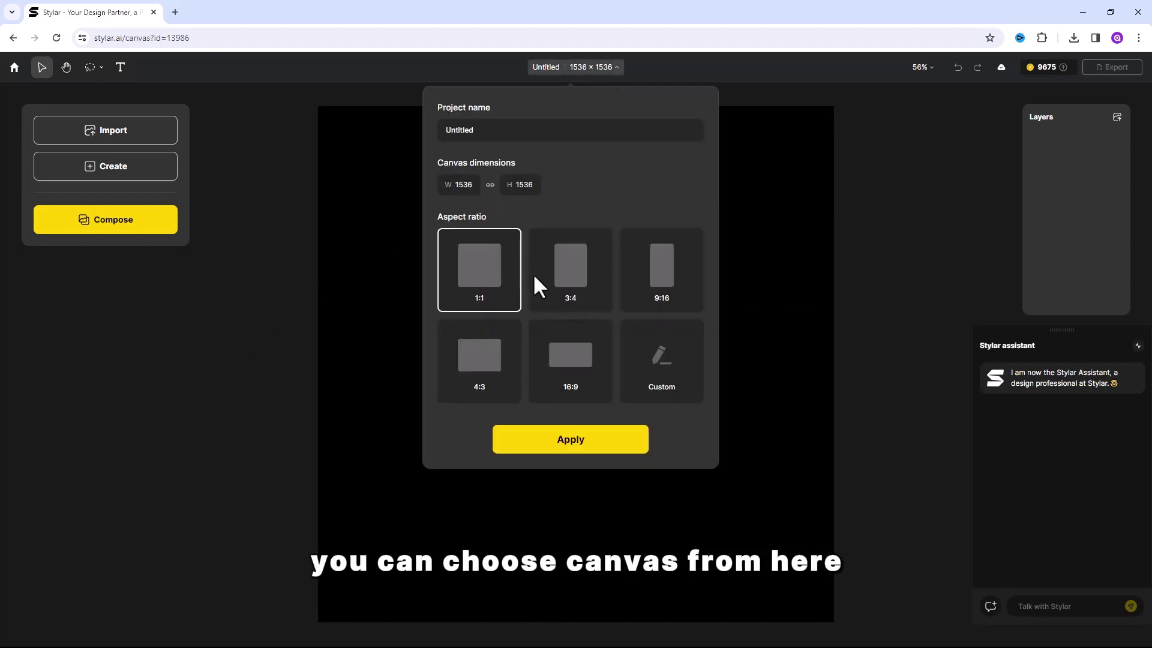
click(551, 444)
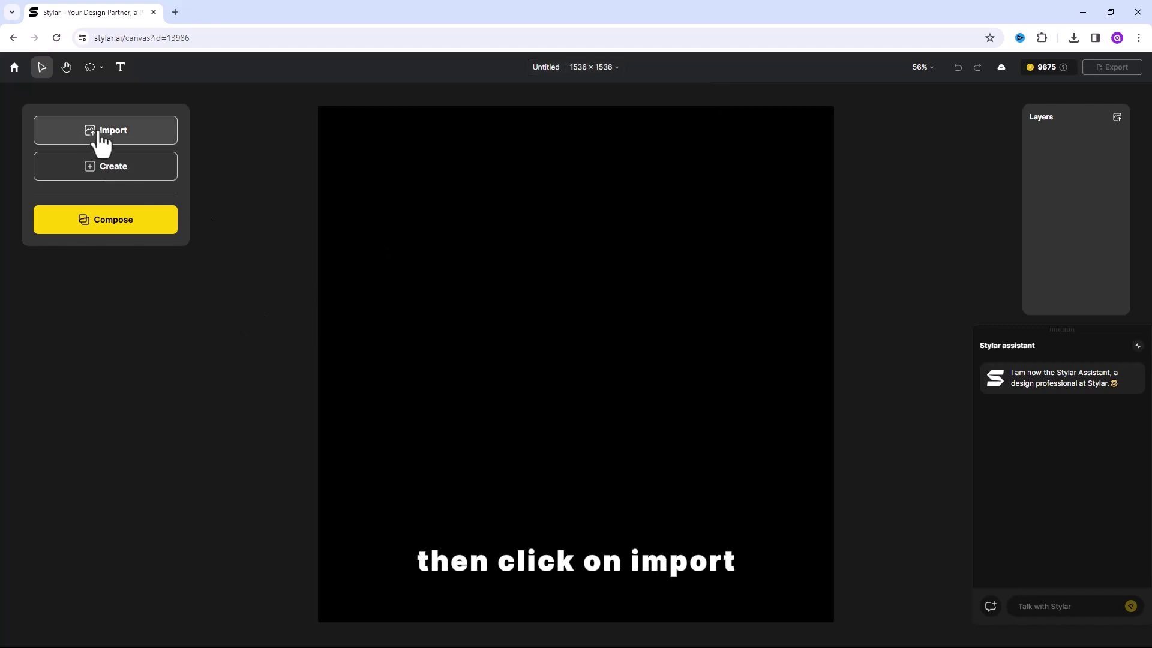
Import bg.jpg, box.png, man.png and tree.png from the Desktop folder 1 onto the canvas.
click(117, 138)
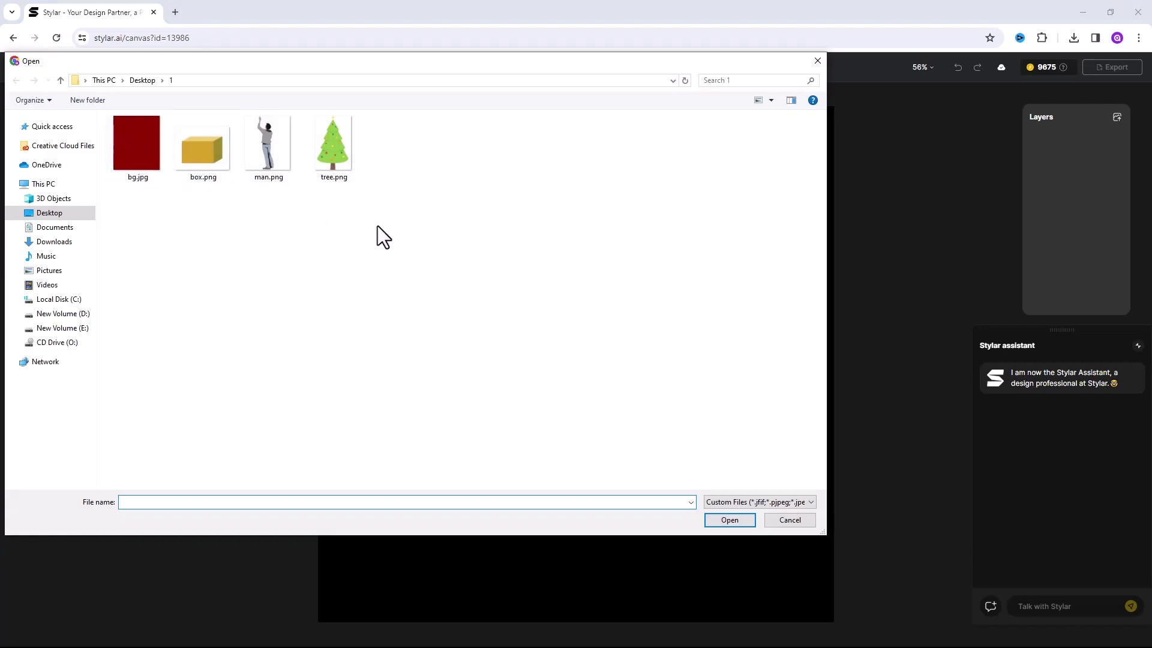
drag(377, 225, 150, 151)
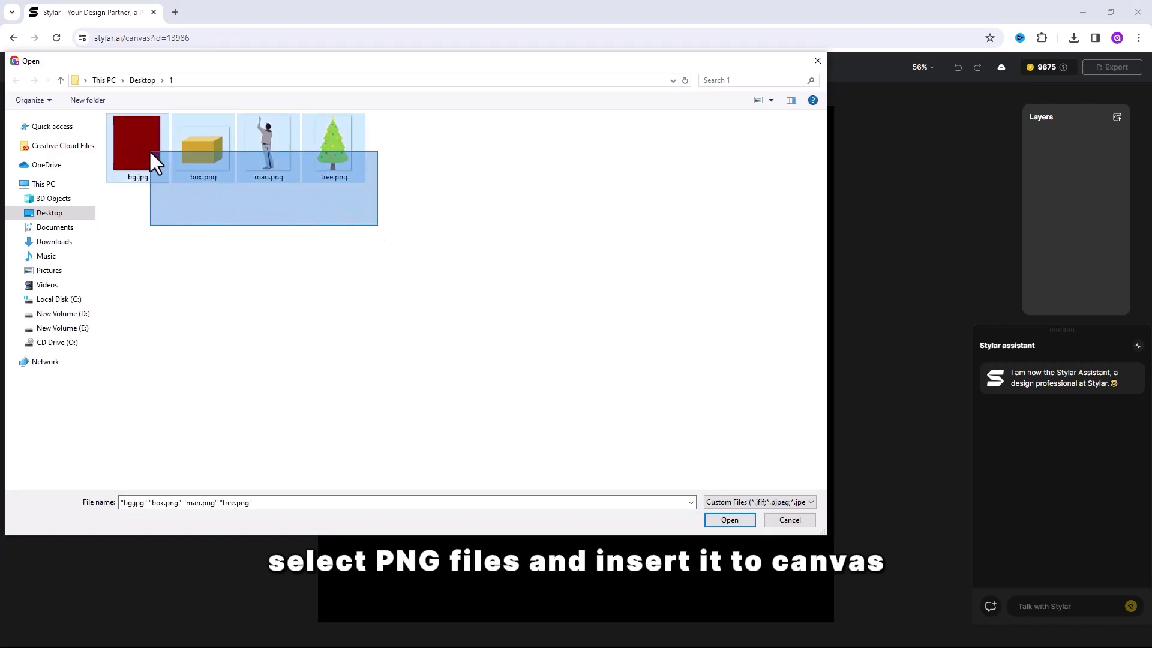
click(730, 521)
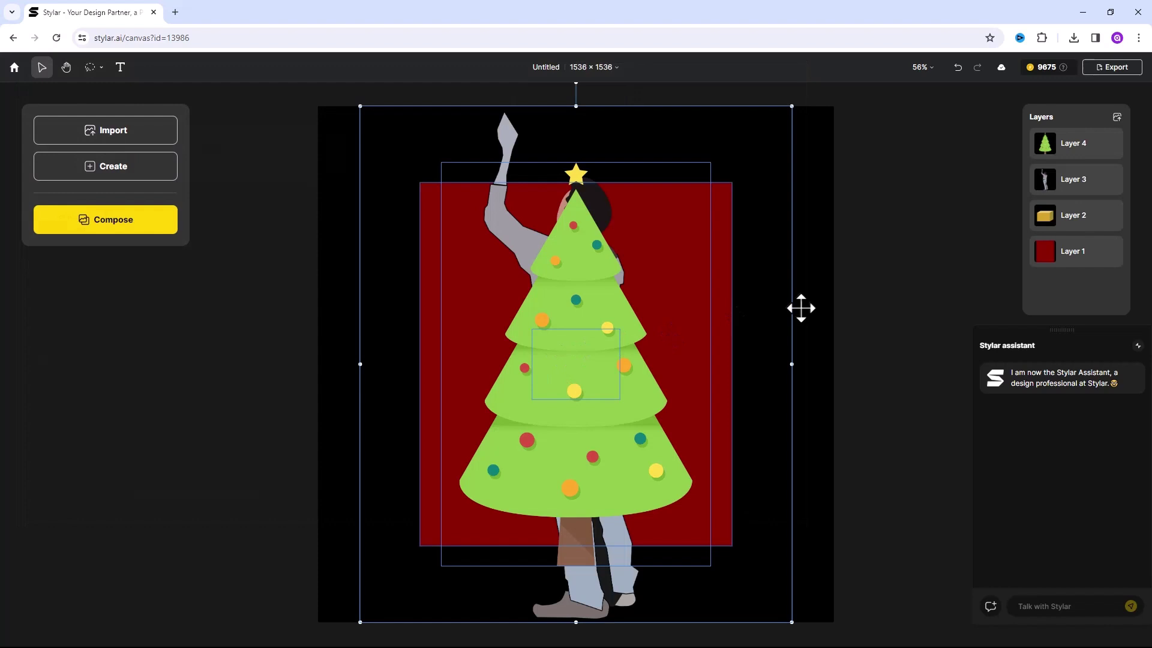
Hide the box, man and tree layers, leaving only the red background layer shown.
mouse_move(1054, 226)
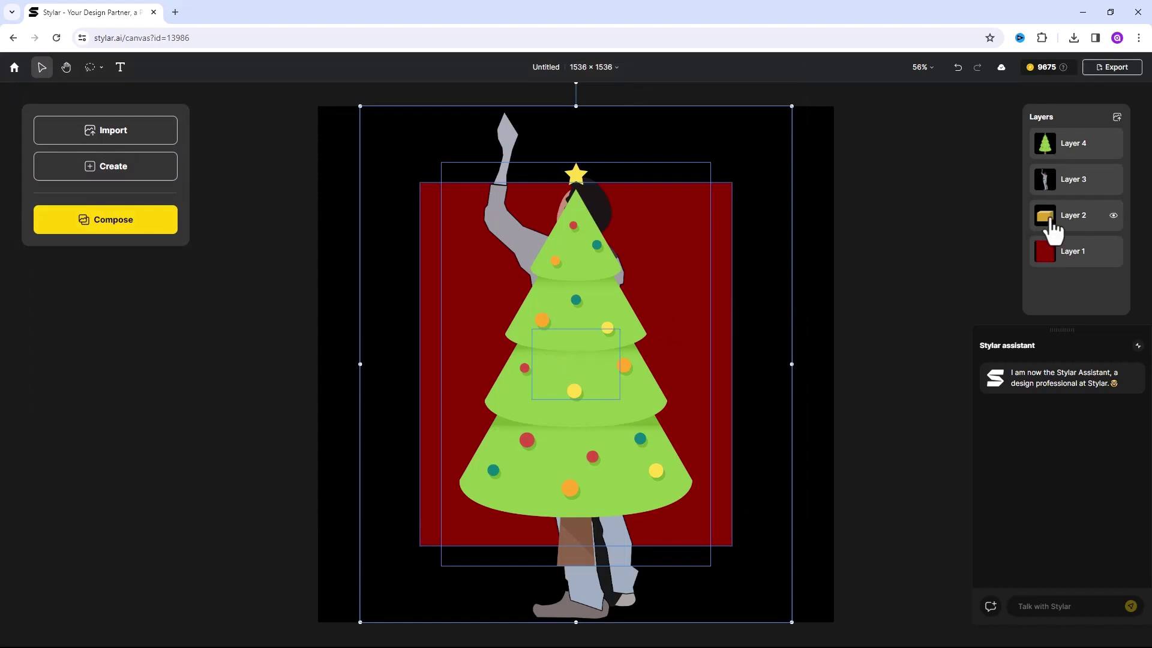
click(1114, 216)
click(1113, 180)
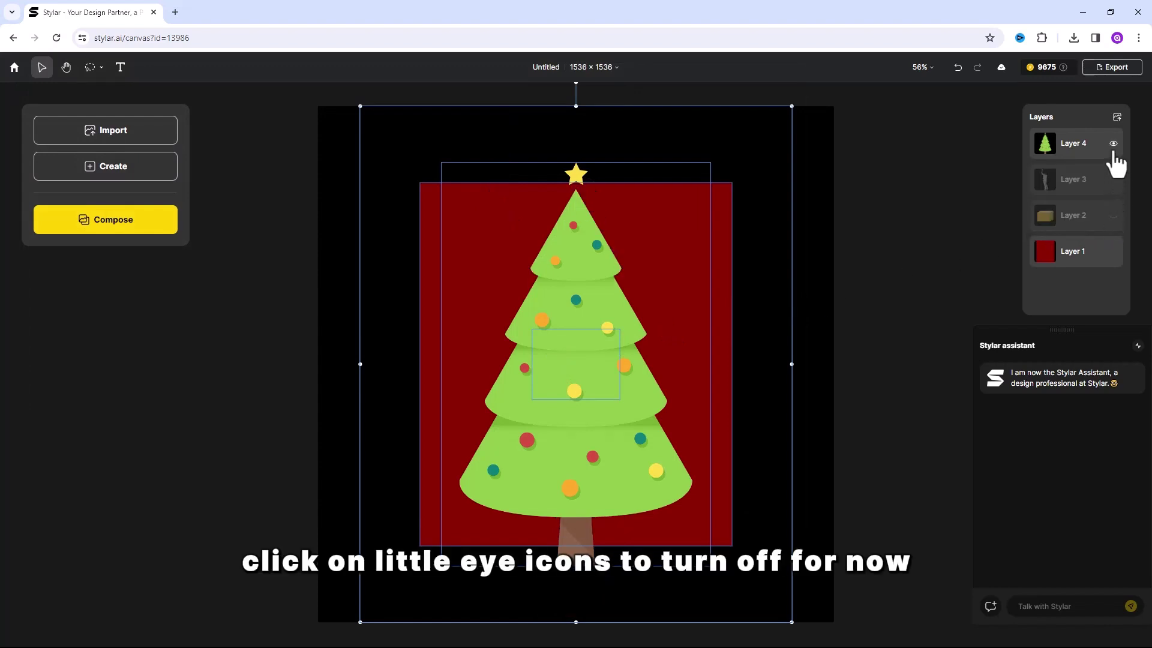
click(1114, 144)
Move the red background to the canvas's upper-left corner and enlarge it to fill the whole canvas.
click(1083, 262)
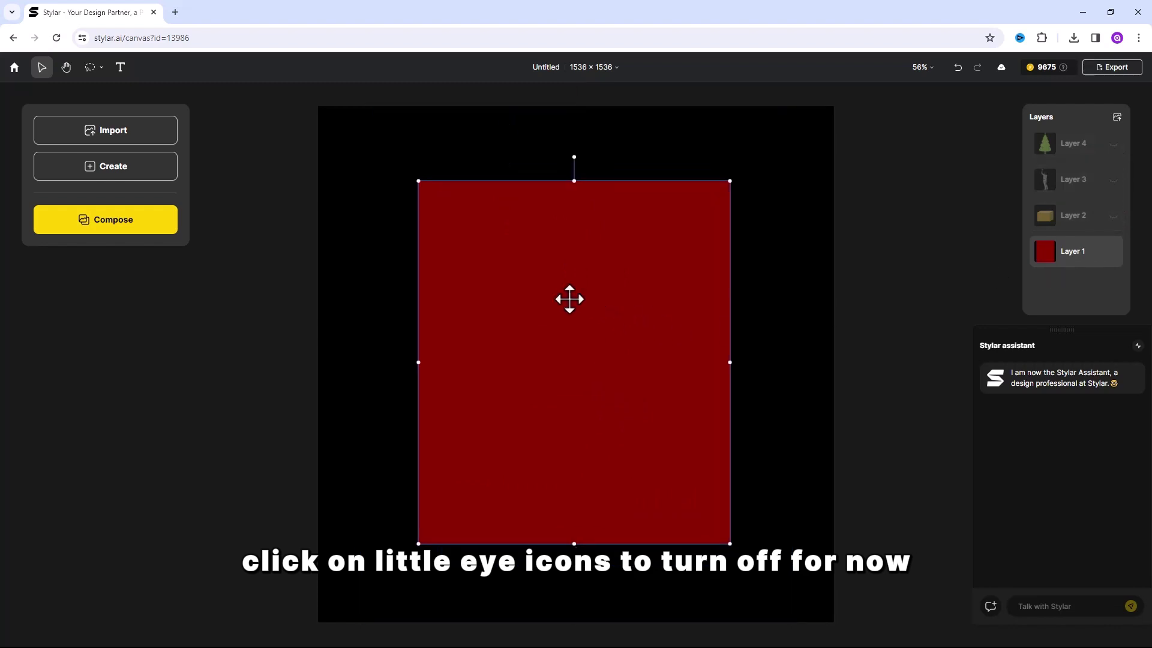
drag(600, 316, 499, 241)
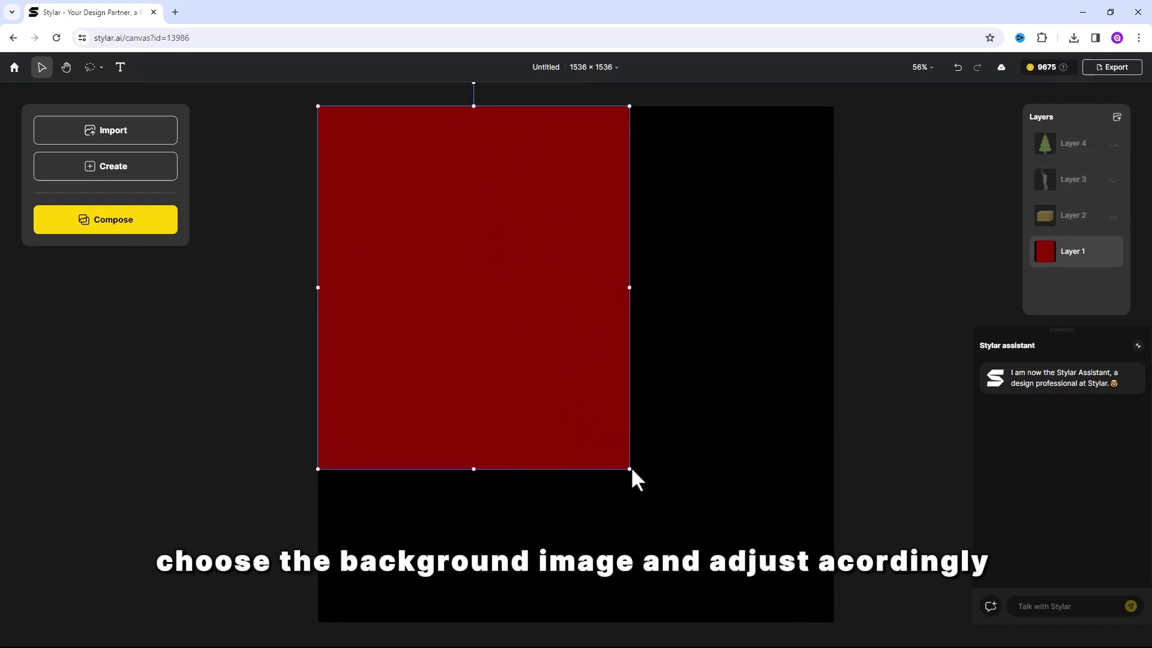
drag(629, 469, 833, 625)
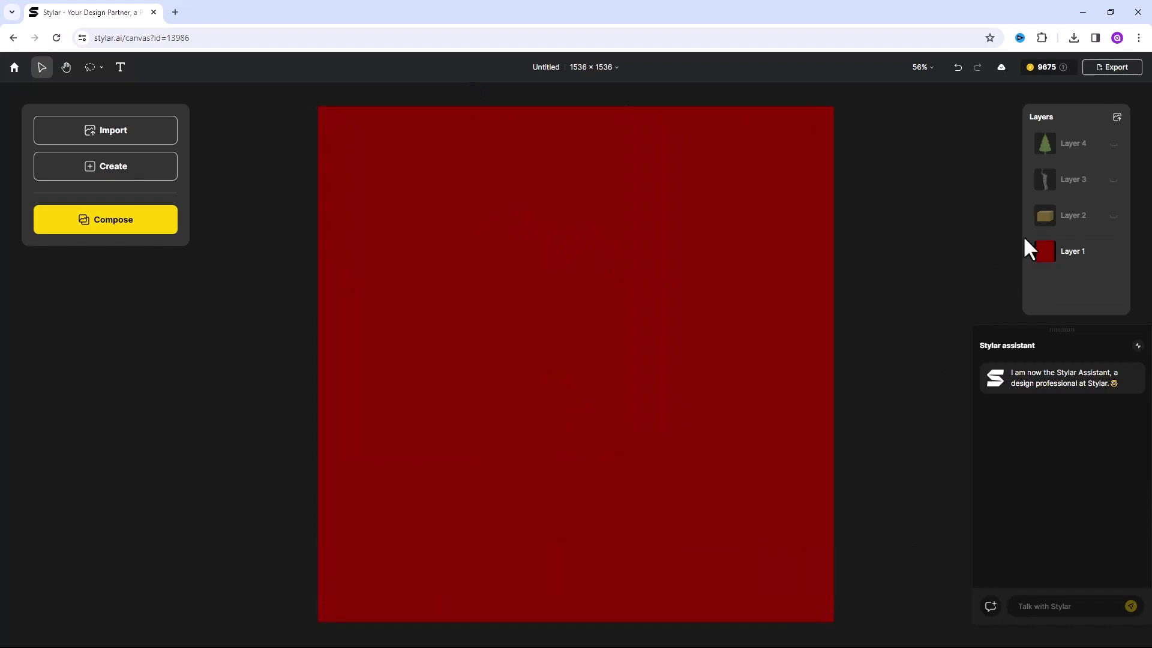
Show the tree layer, scale the tree down slightly and place it left of the canvas centre.
click(1076, 150)
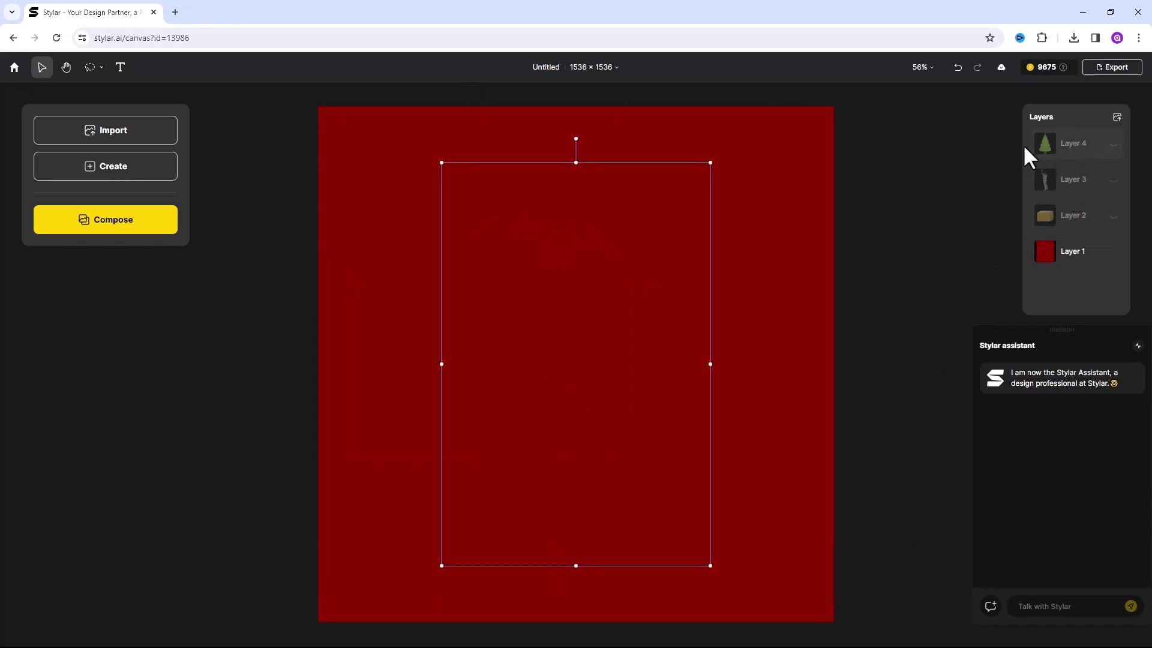
click(1114, 145)
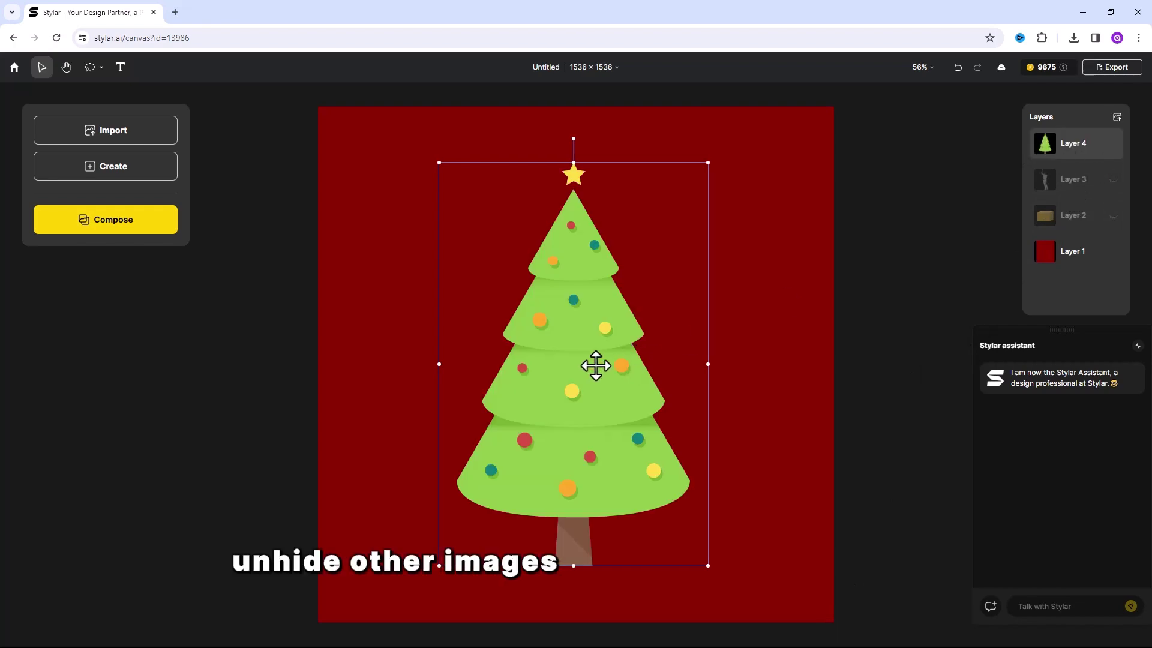
drag(595, 365, 532, 337)
drag(646, 136, 604, 227)
mouse_move(496, 429)
mouse_down()
mouse_move(520, 406)
mouse_move(514, 421)
mouse_up()
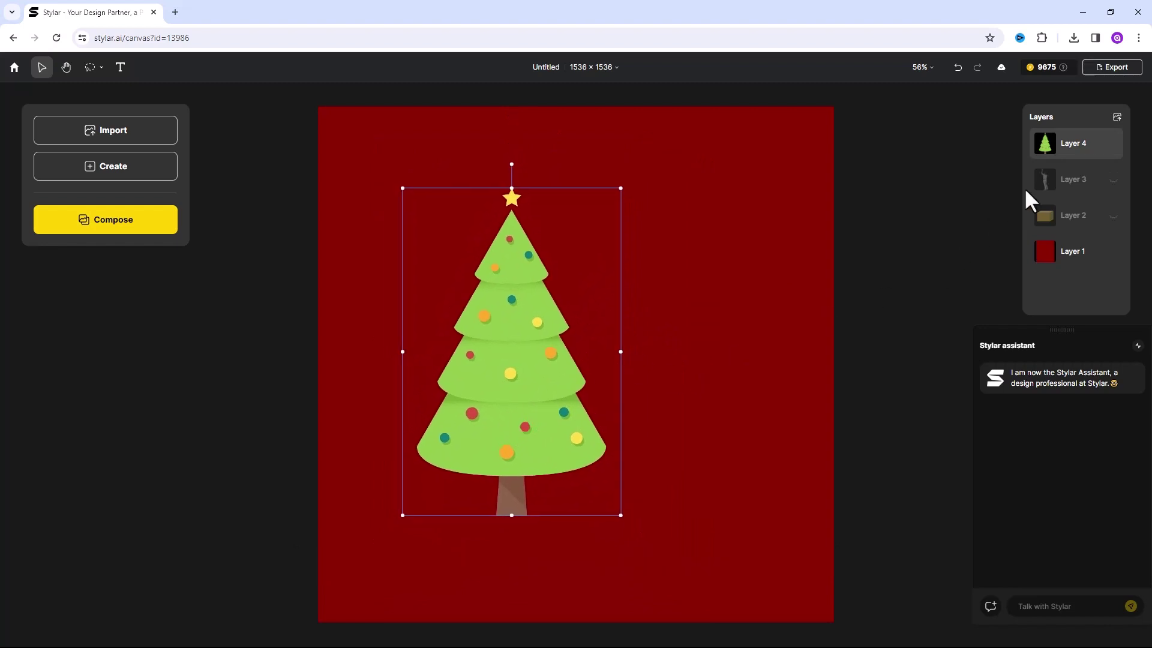
Show the man layer, shrink him to roughly half size and stand him to the right of the tree.
click(1072, 183)
click(1113, 180)
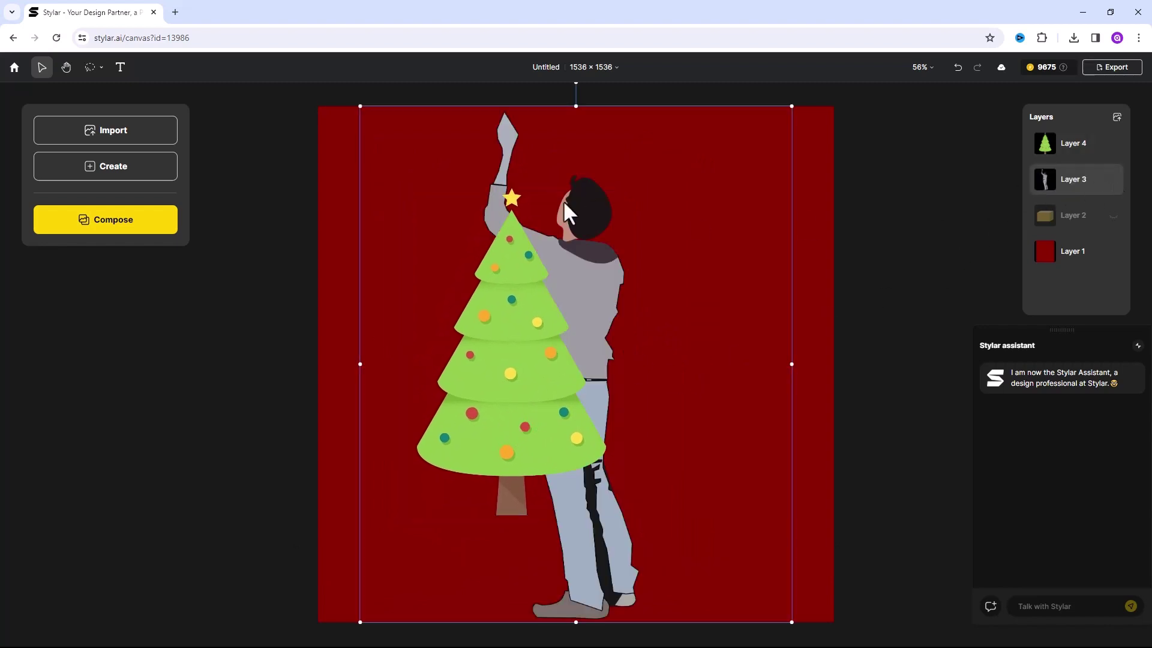
drag(360, 106, 617, 377)
drag(694, 502, 684, 385)
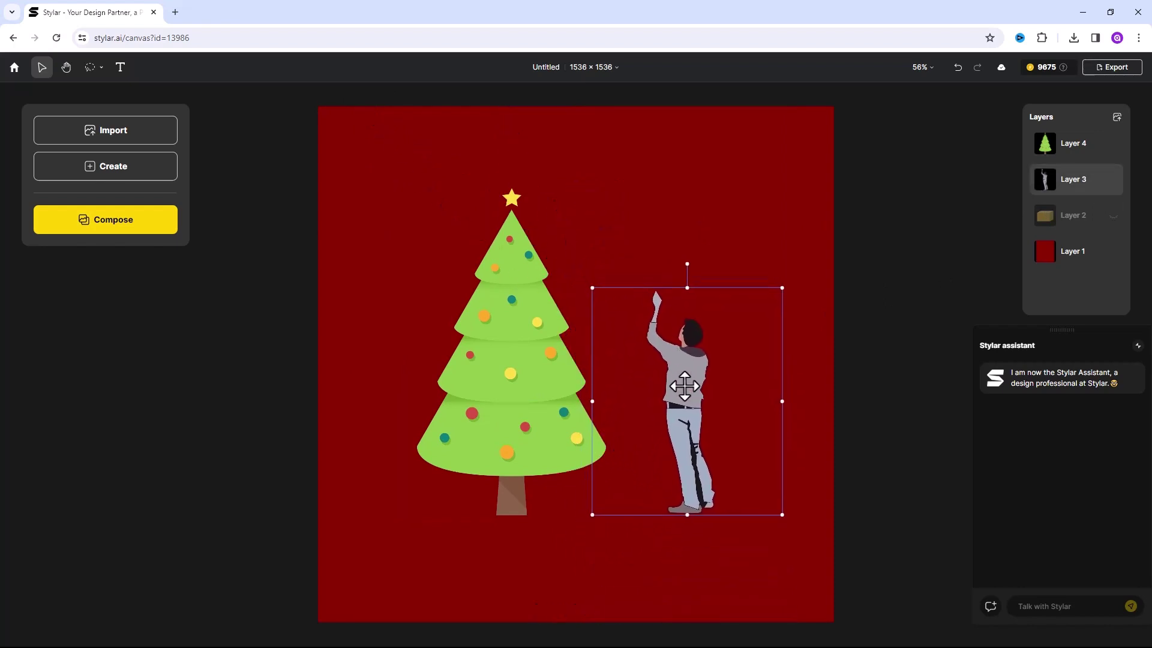
Show the box layer, move it to the top of the layer stack and place the box at the tree's base.
click(1075, 226)
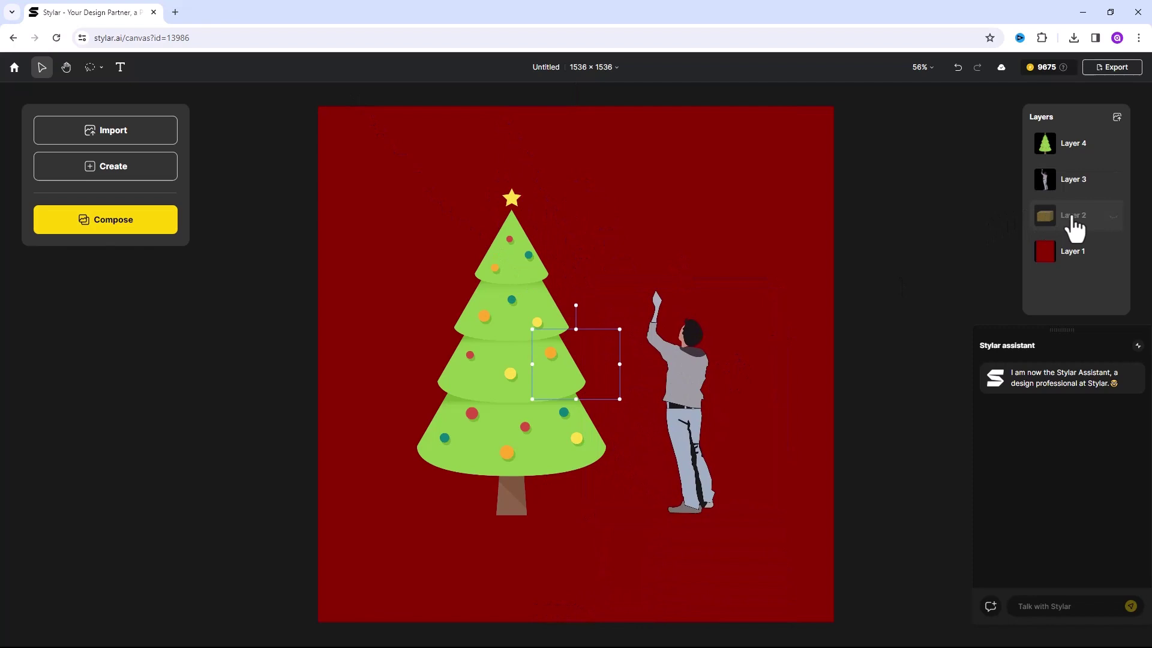
click(1114, 221)
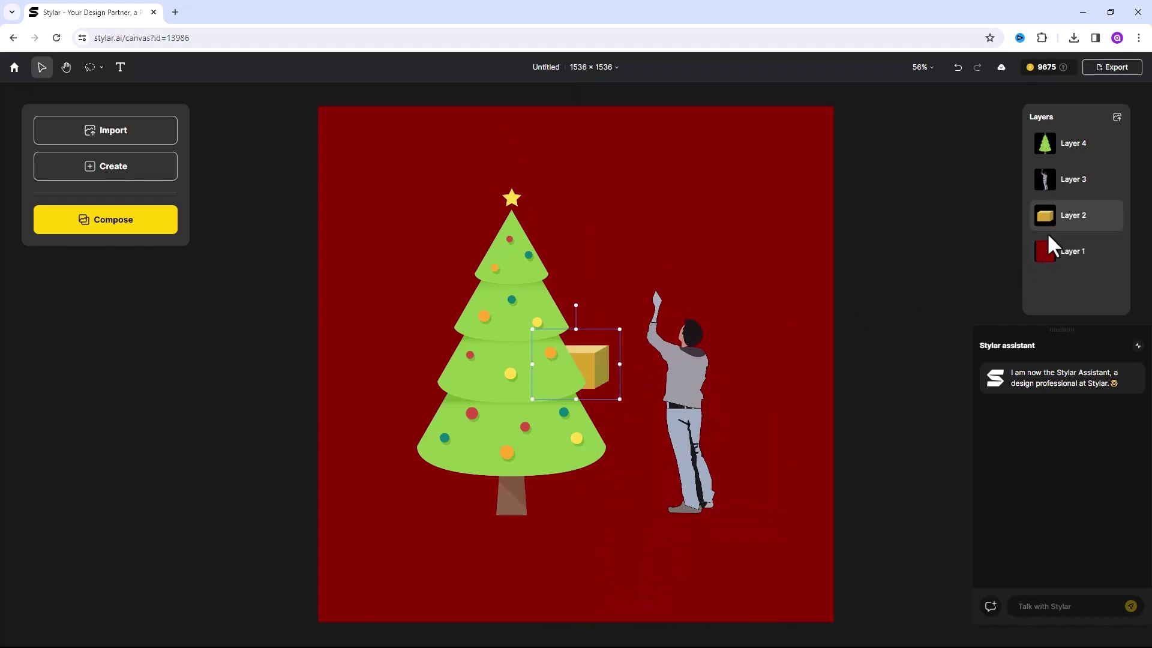
drag(1080, 217, 1100, 150)
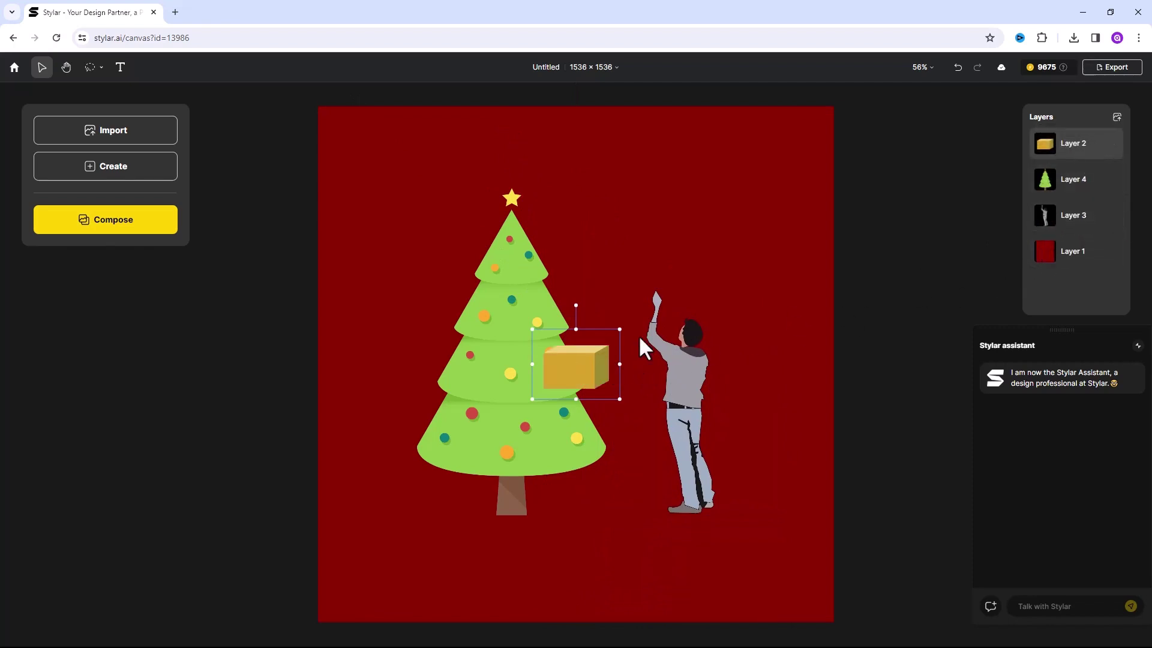
drag(576, 365, 489, 496)
Duplicate the box three times and arrange the boxes in varied sizes under the tree.
right_click(585, 513)
click(602, 519)
right_click(509, 512)
click(528, 521)
right_click(464, 521)
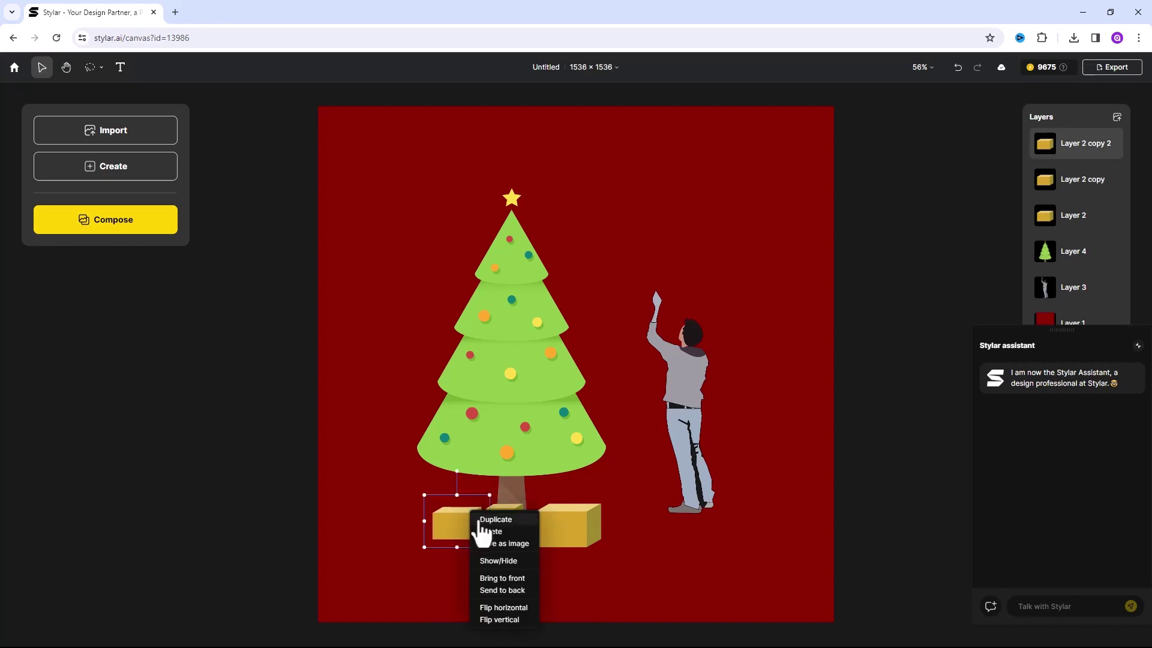
click(480, 528)
drag(456, 532, 505, 536)
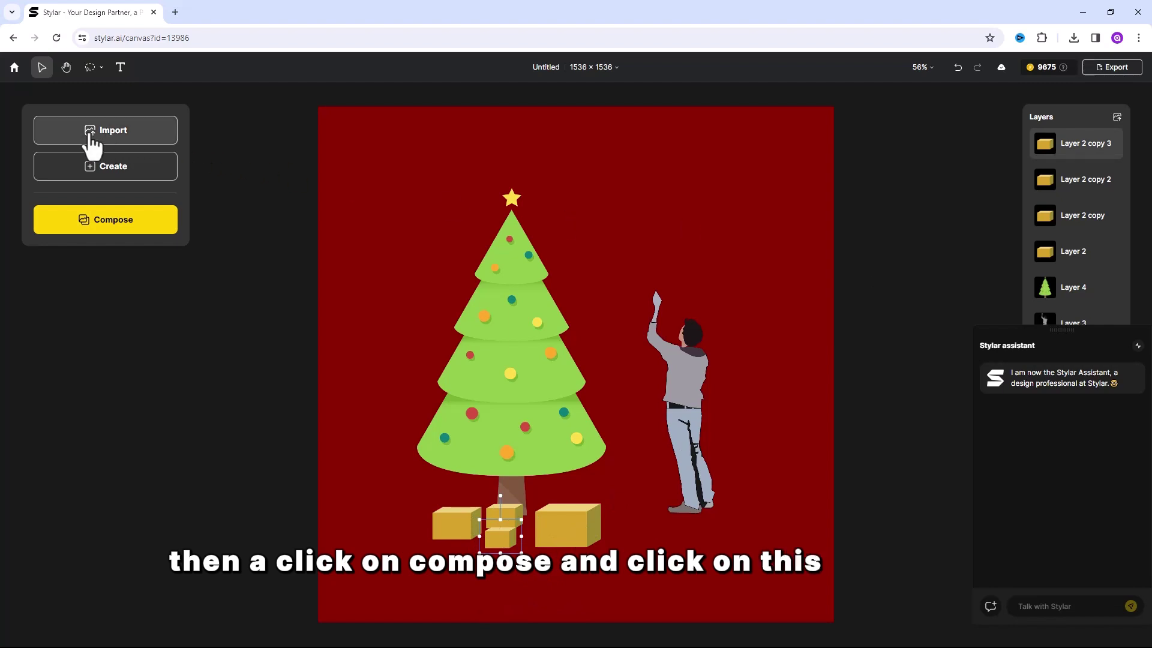
Compose the canvas with an automatically generated prompt and the Realistic style, and generate the stylized images.
click(113, 230)
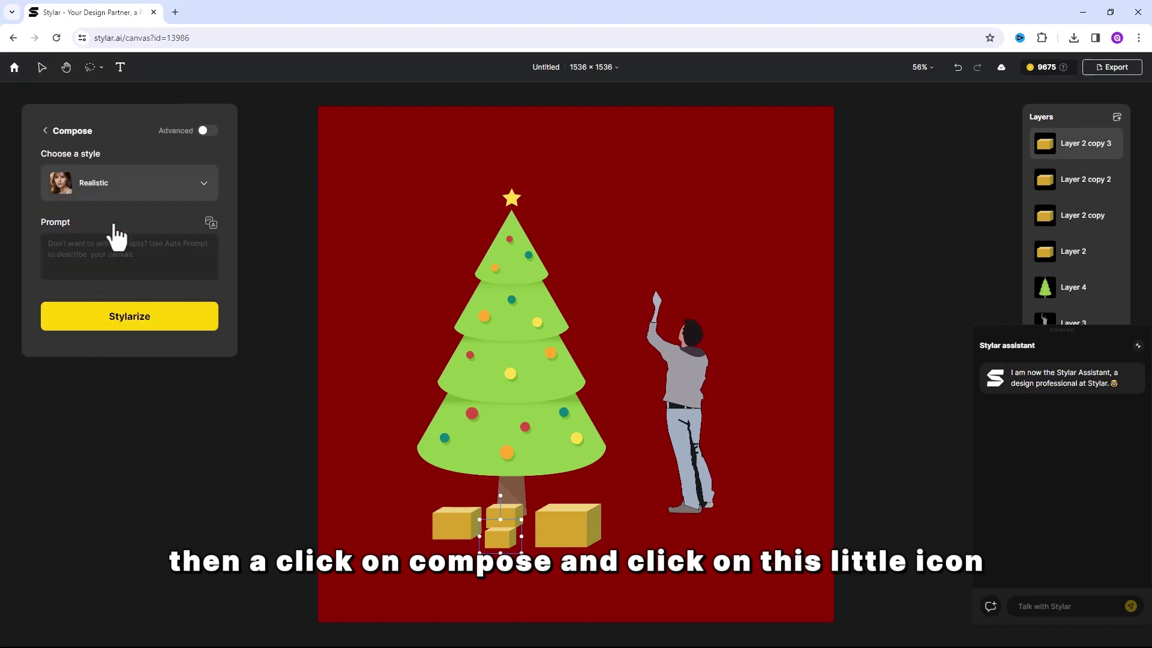
click(210, 222)
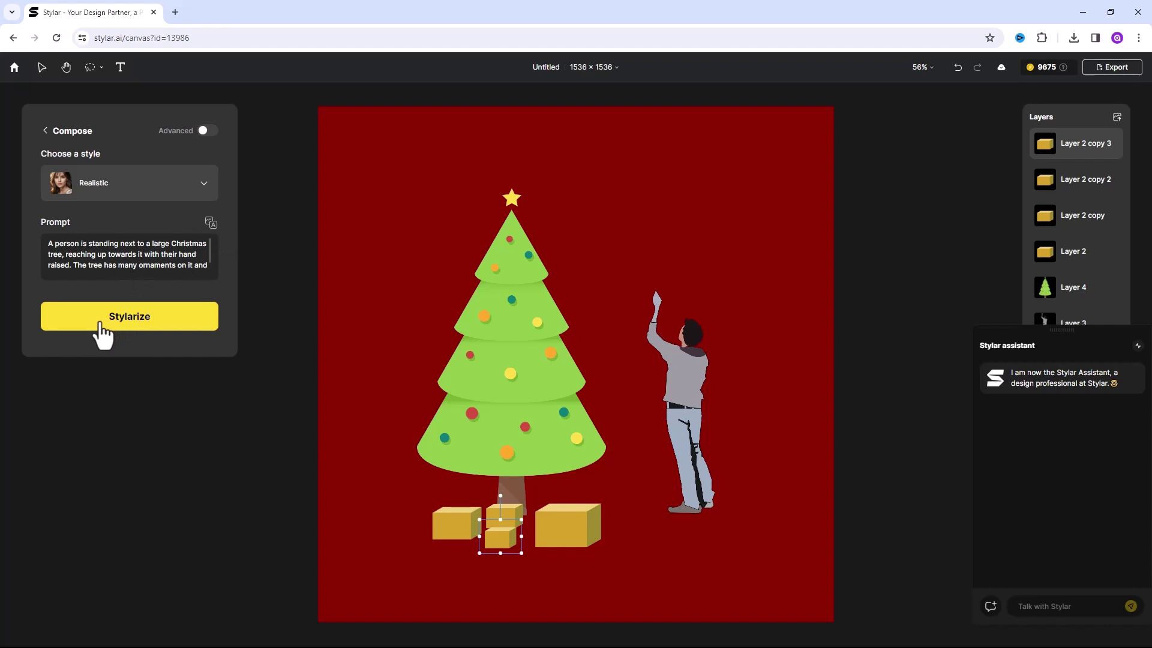
click(162, 196)
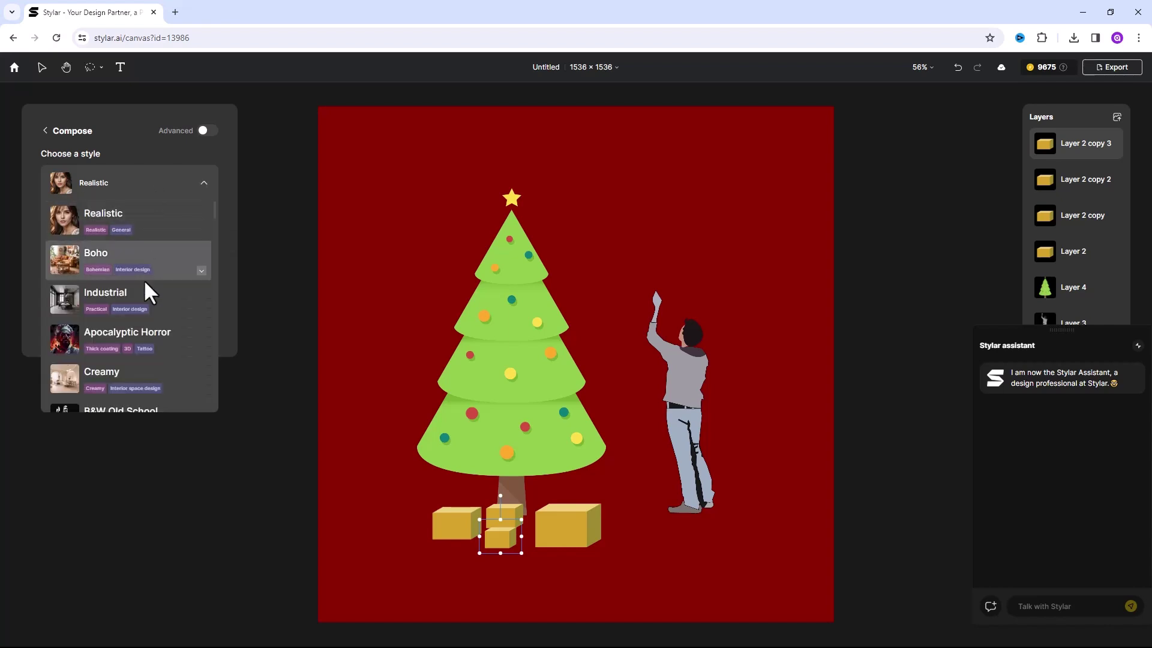
scroll(126, 300, down, 3)
scroll(121, 327, down, 1)
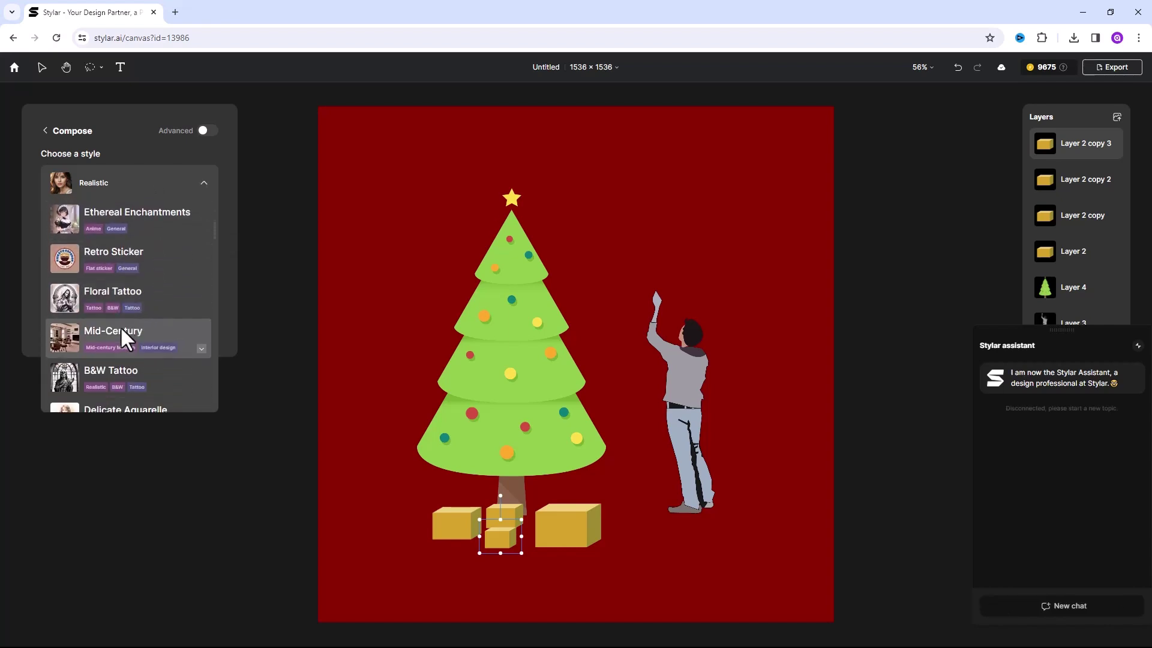
scroll(119, 306, up, 4)
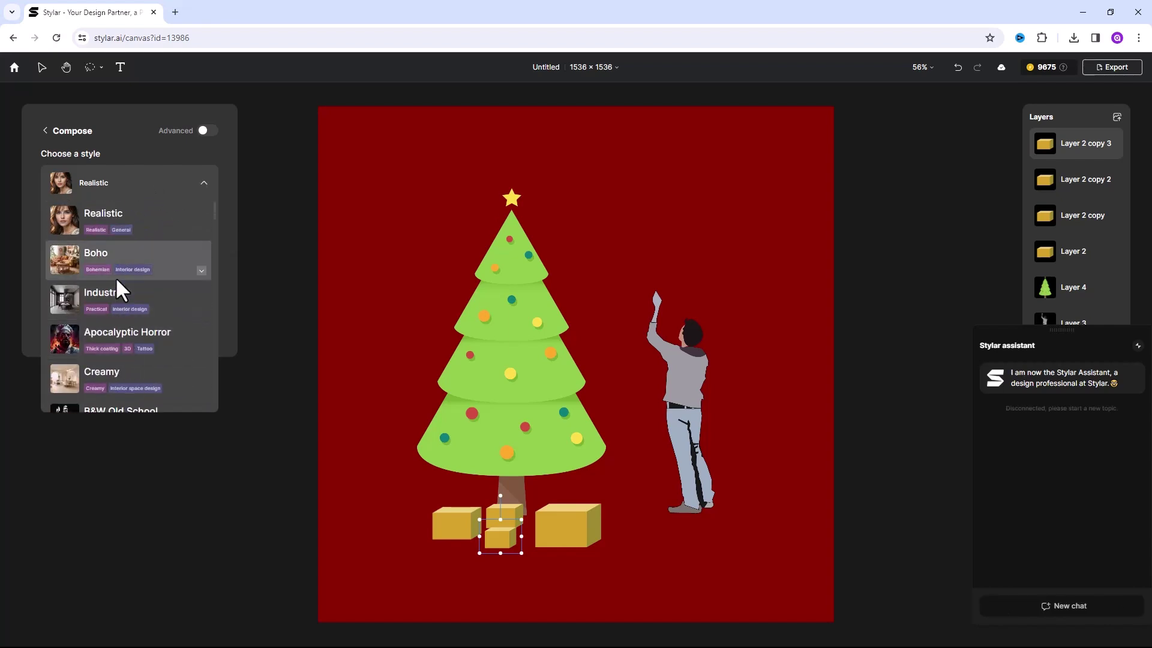
click(102, 216)
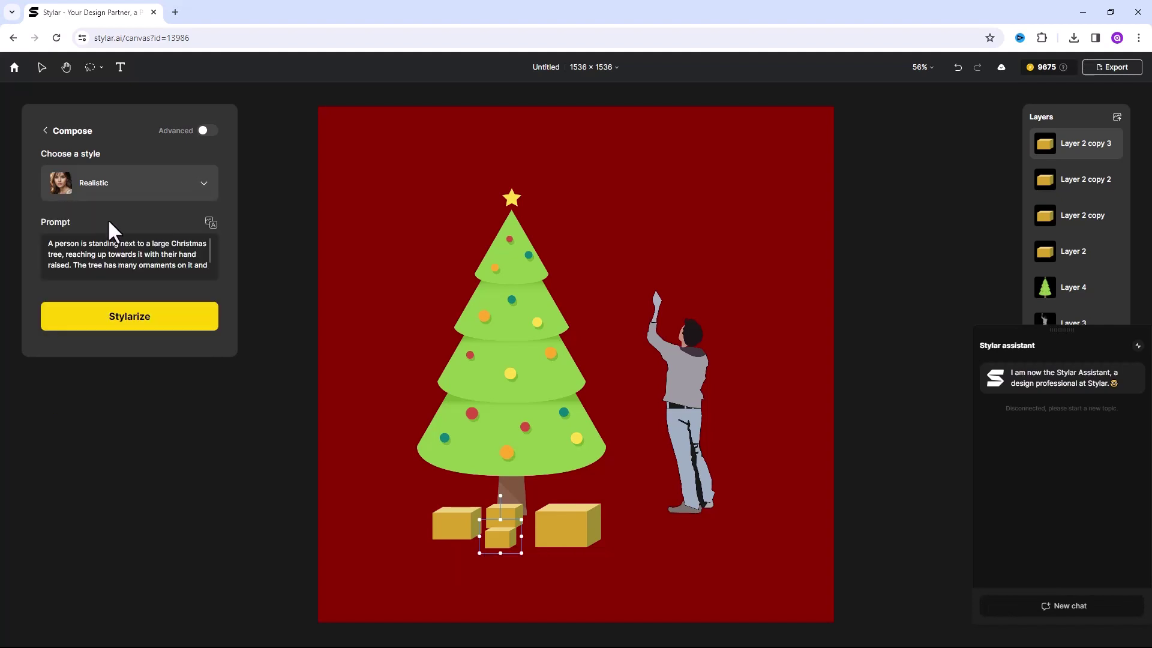
click(125, 323)
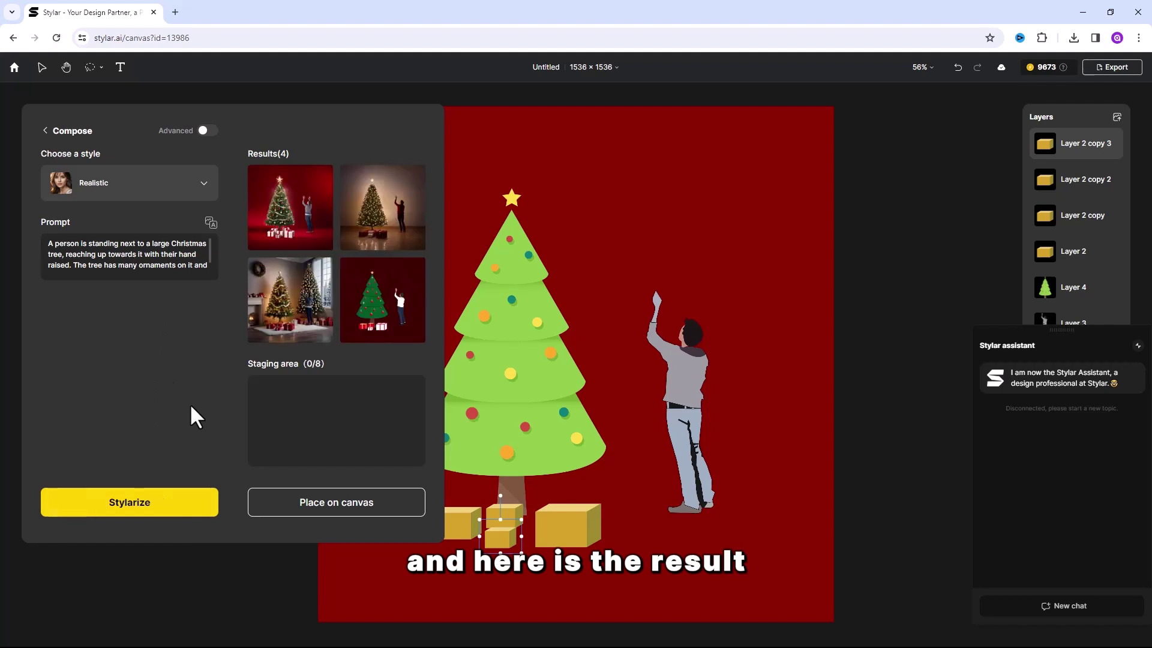
Preview the generated images enlarged one by one, and return to editing the canvas.
mouse_move(308, 204)
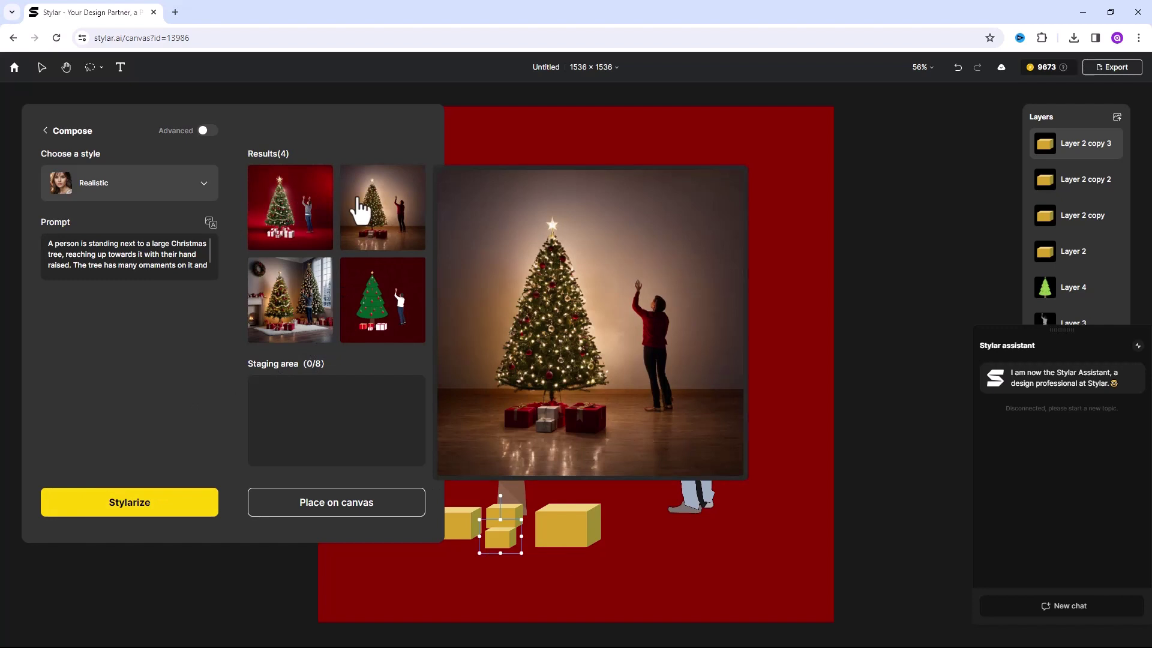
mouse_move(363, 300)
mouse_move(311, 321)
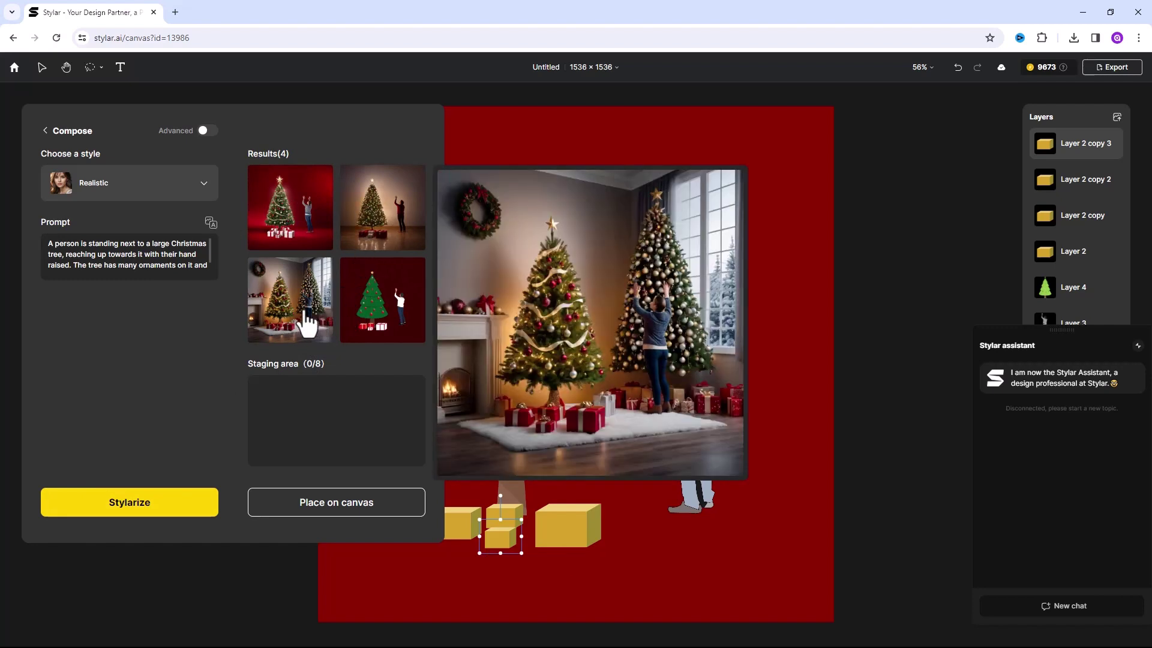
mouse_move(291, 248)
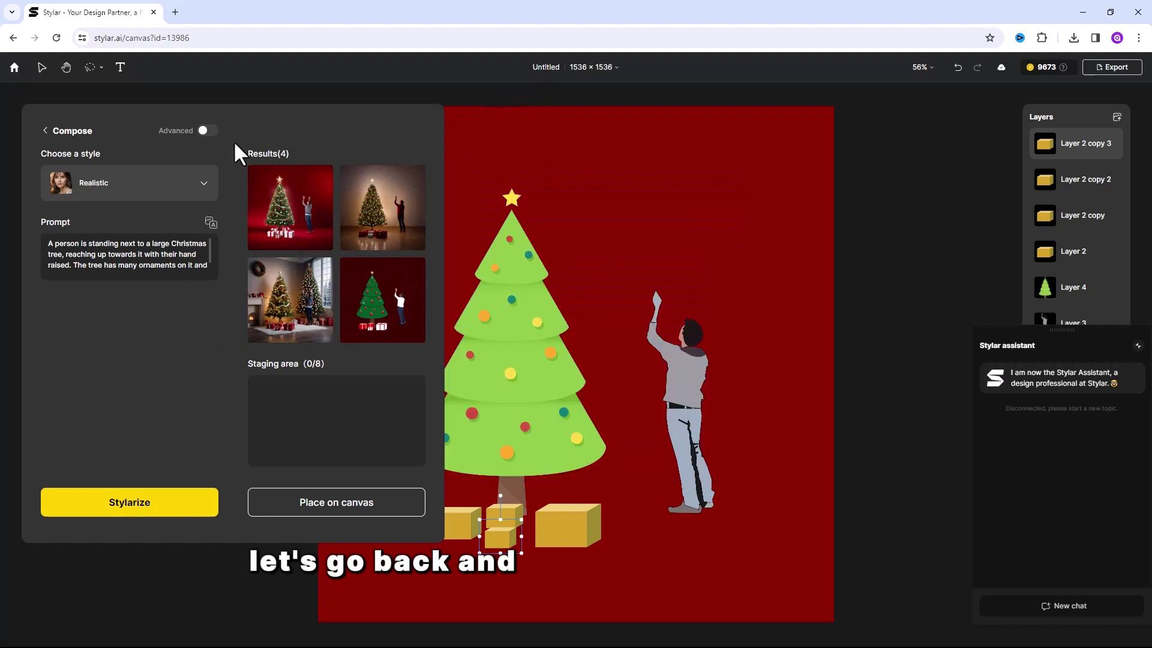
click(46, 130)
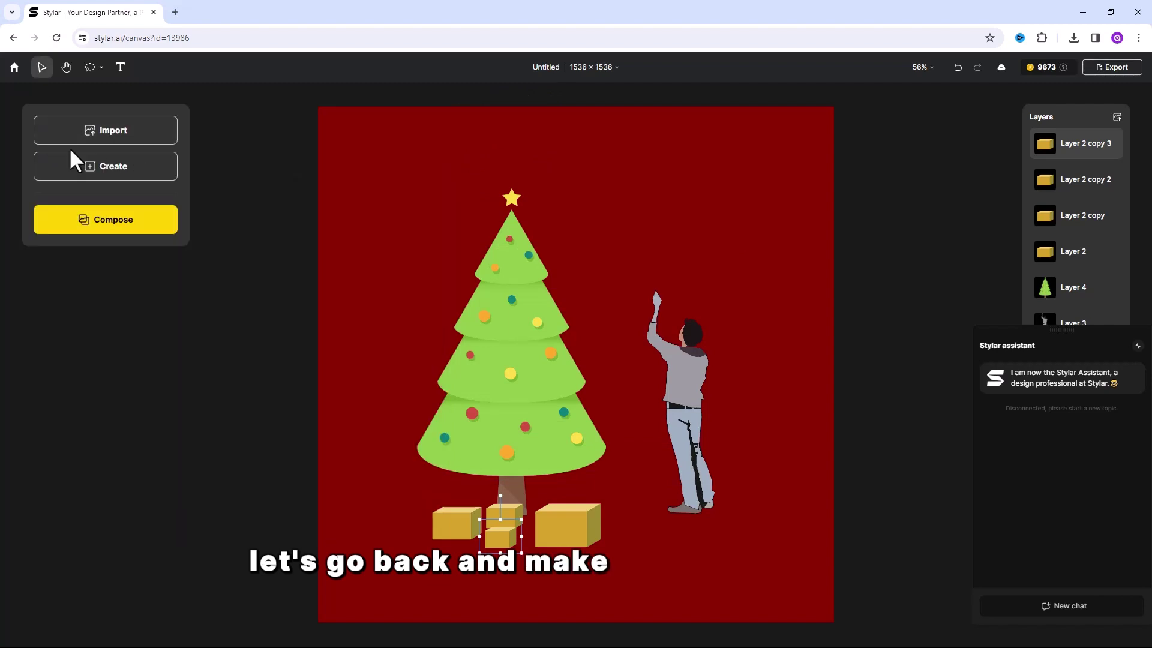
Enlarge the Christmas tree and reposition it so its trunk reaches down among the boxes.
click(520, 424)
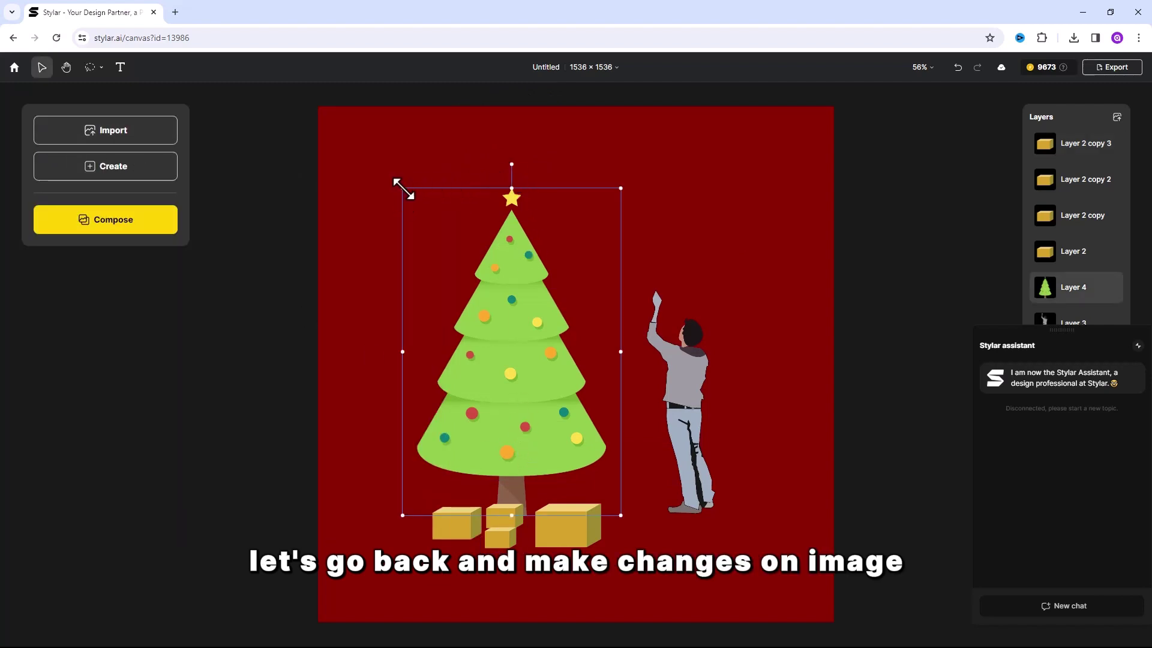
drag(401, 186, 359, 117)
drag(477, 307, 507, 344)
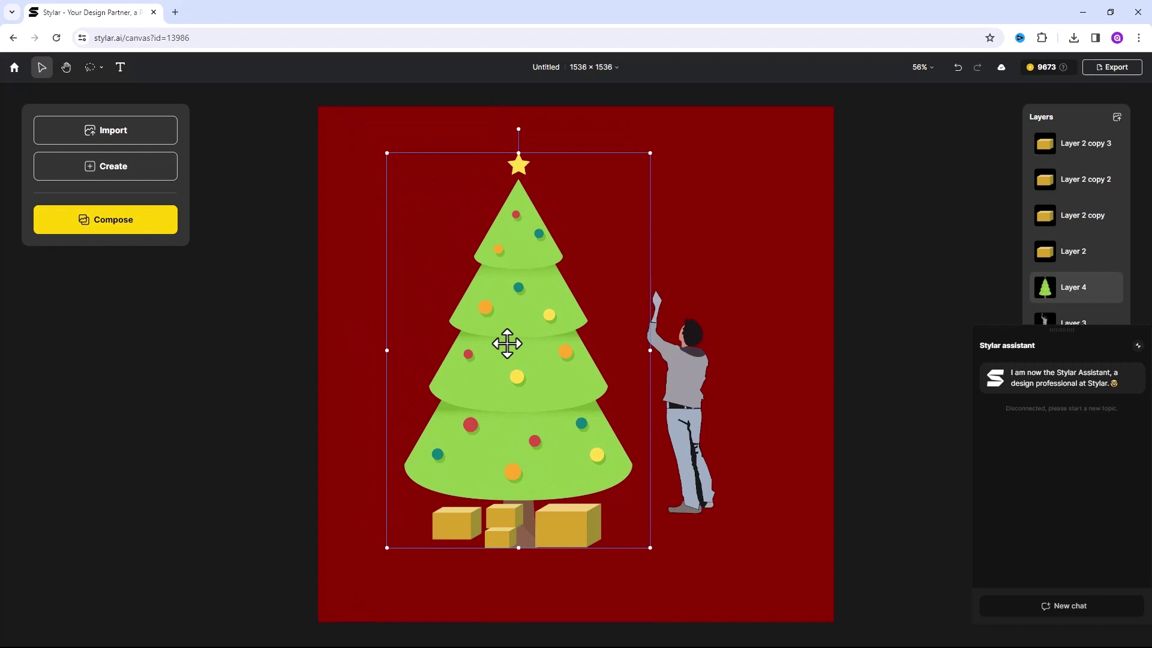
Spread the boxes apart around the tree trunk so the trunk stands clear between them.
click(575, 539)
drag(574, 539, 589, 555)
click(502, 546)
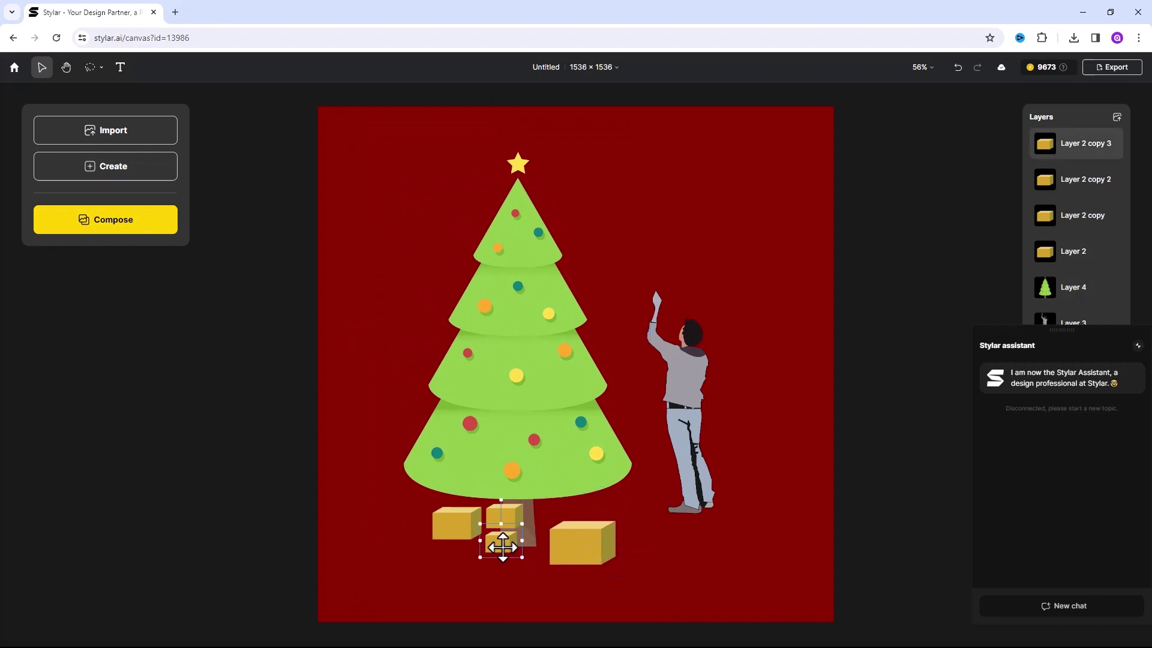
drag(503, 546, 470, 565)
drag(458, 525, 427, 528)
Enlarge the man and reposition him beside the tree with his feet level with the tree's base.
click(690, 417)
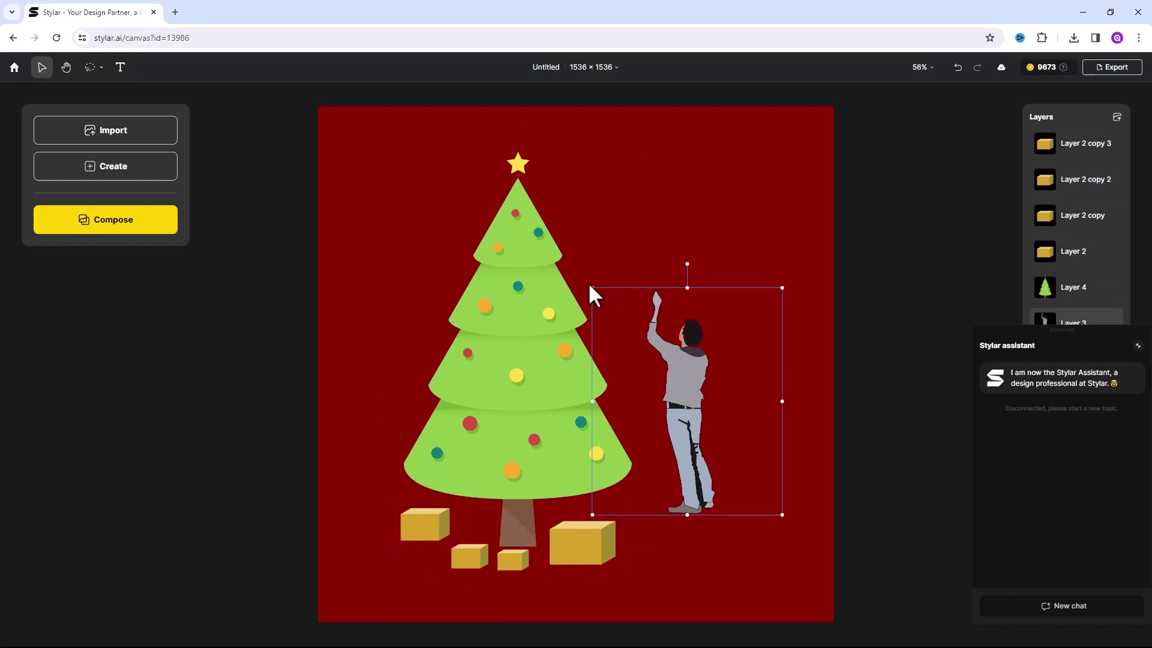
drag(593, 288, 539, 157)
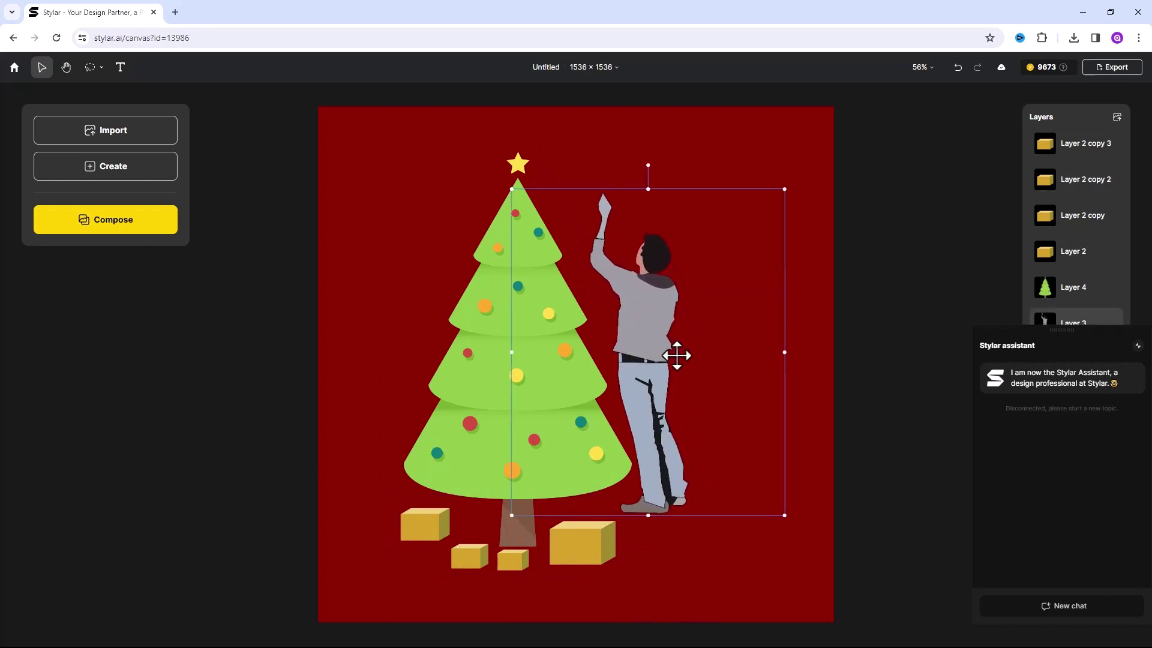
drag(673, 352, 705, 390)
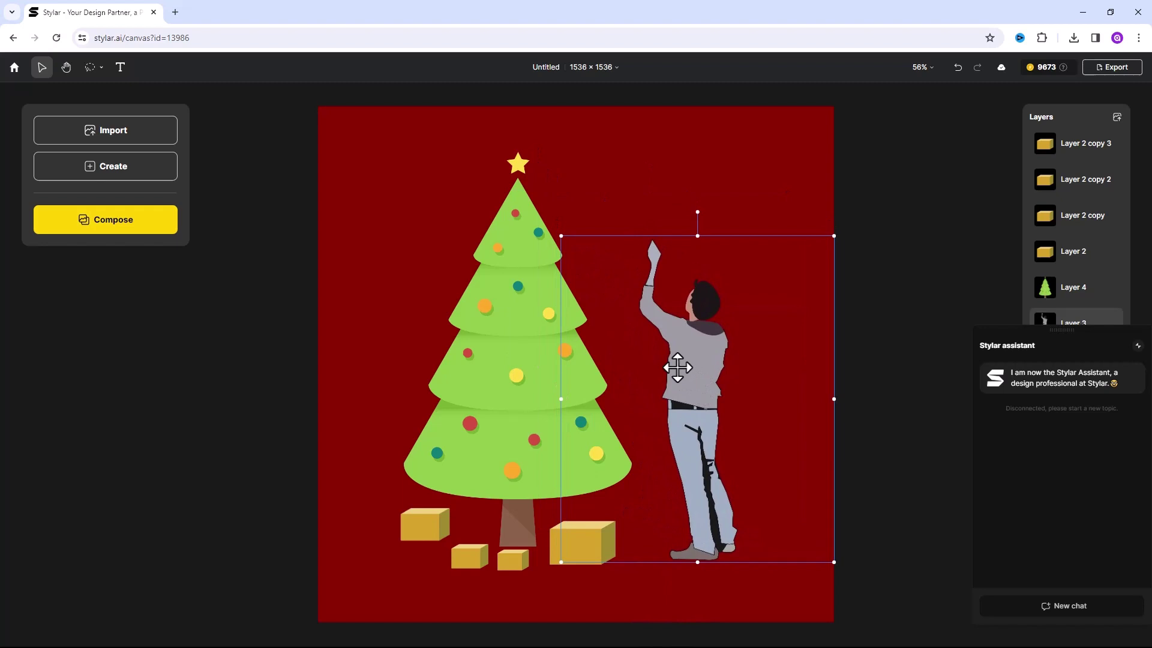
Compose the rearranged canvas with a newly generated automatic prompt in the Realistic style, and generate the stylized images.
click(122, 220)
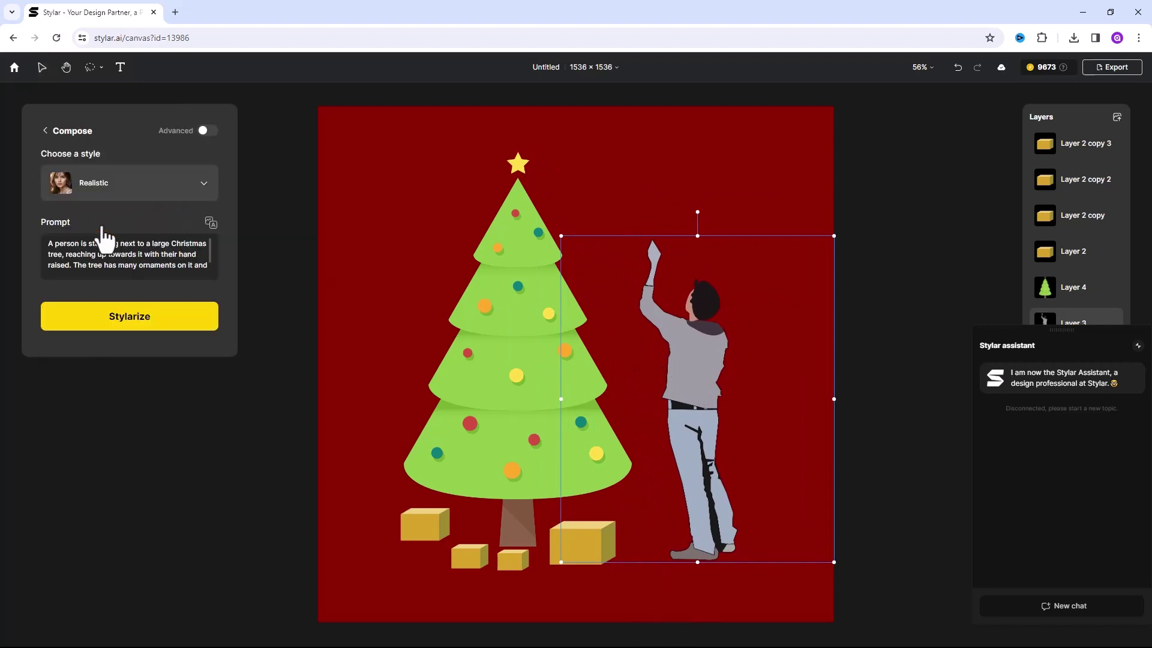
click(211, 223)
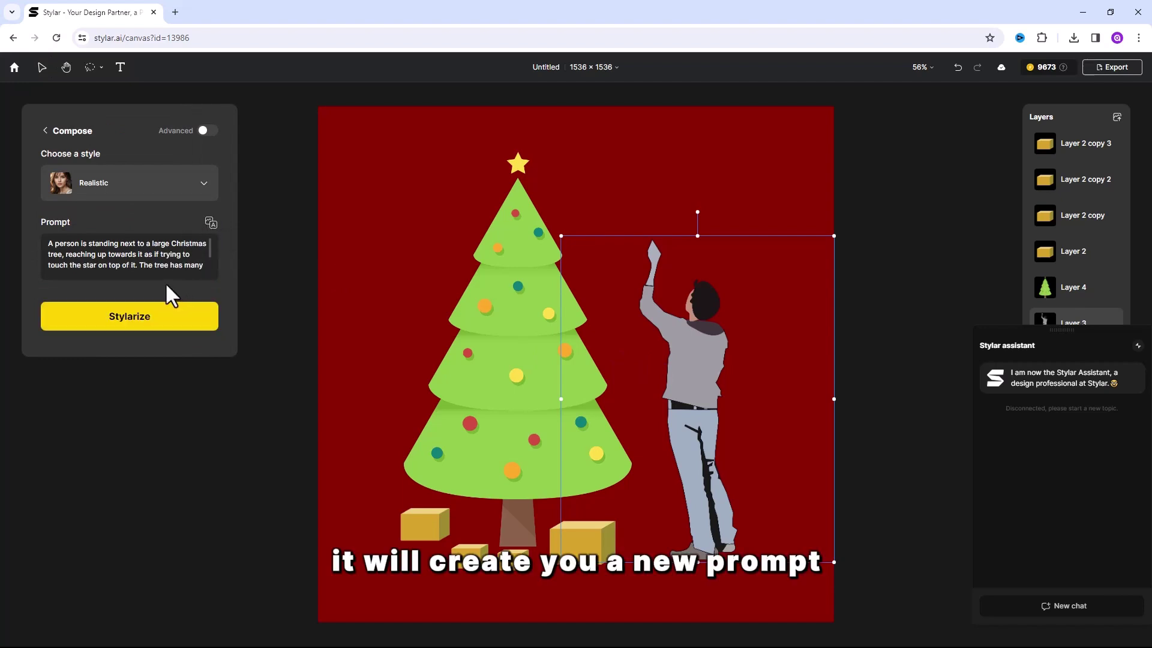
click(132, 327)
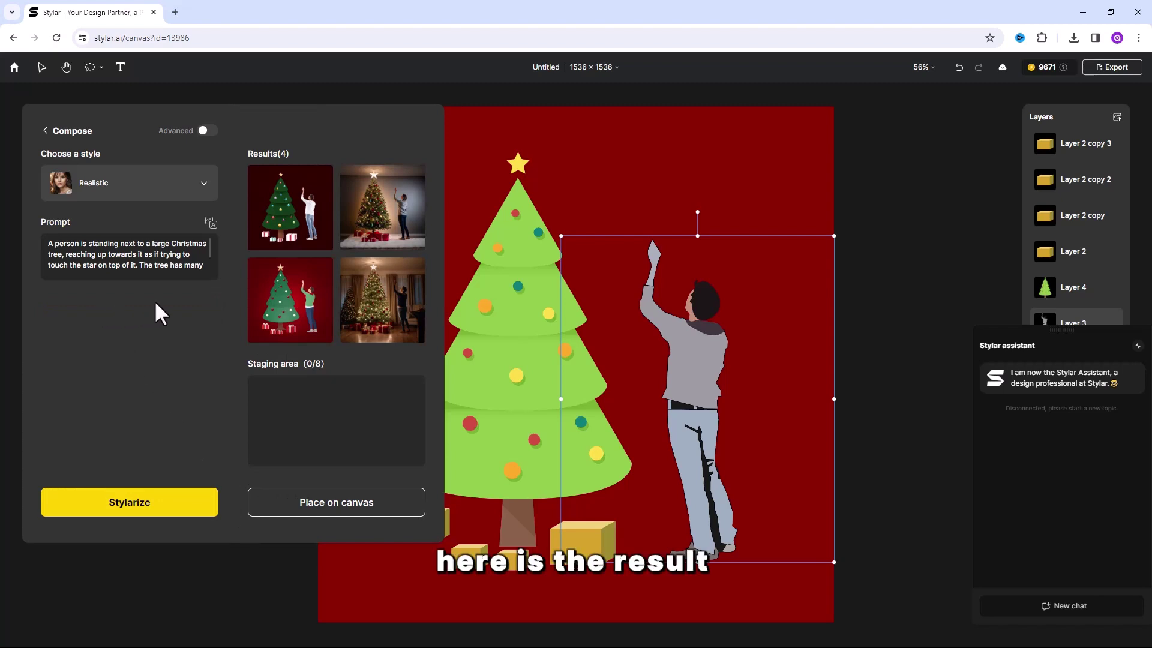
Preview the Realistic results and add the image with the plain grey wall and white fur rug to the staging area.
mouse_move(288, 223)
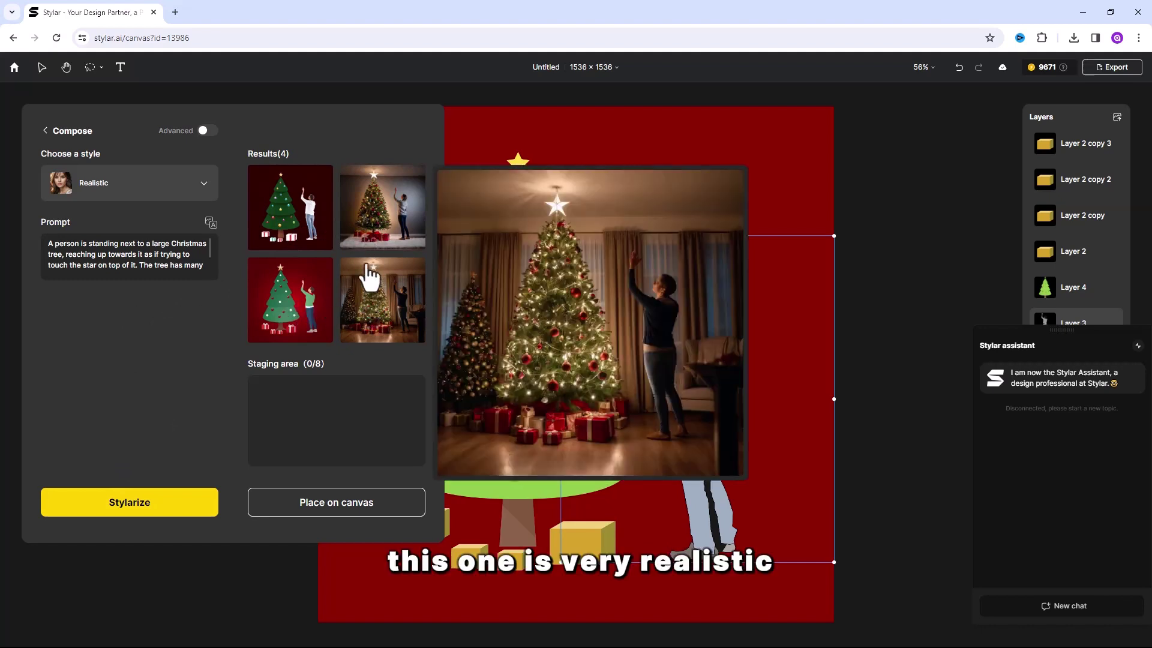
mouse_move(382, 240)
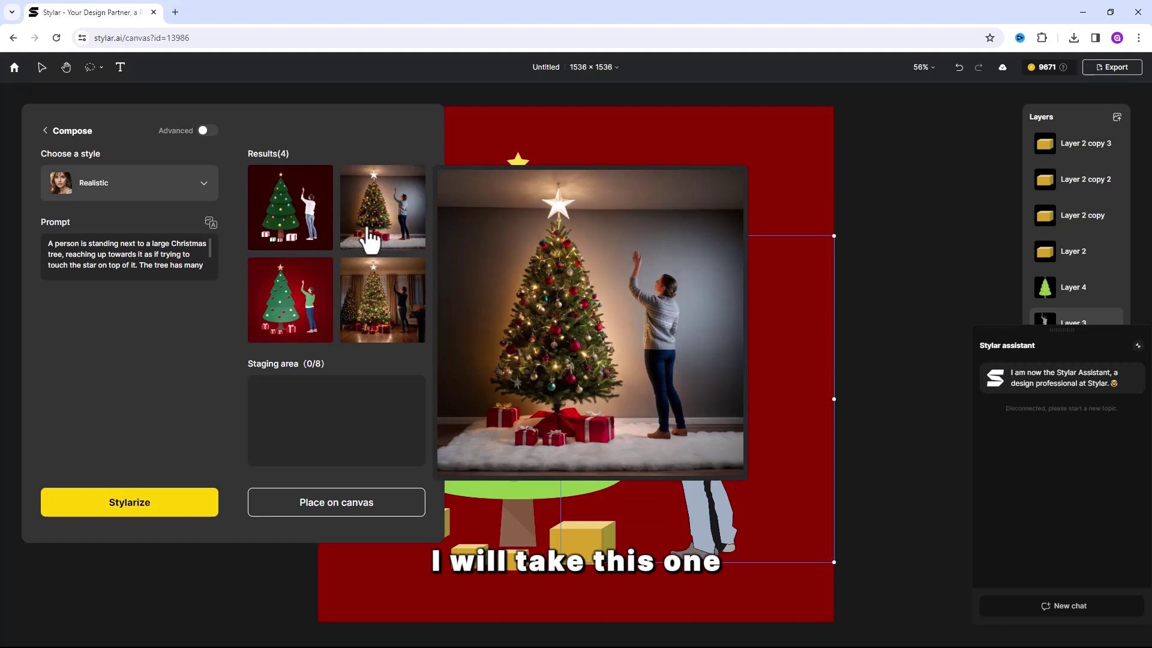
click(374, 234)
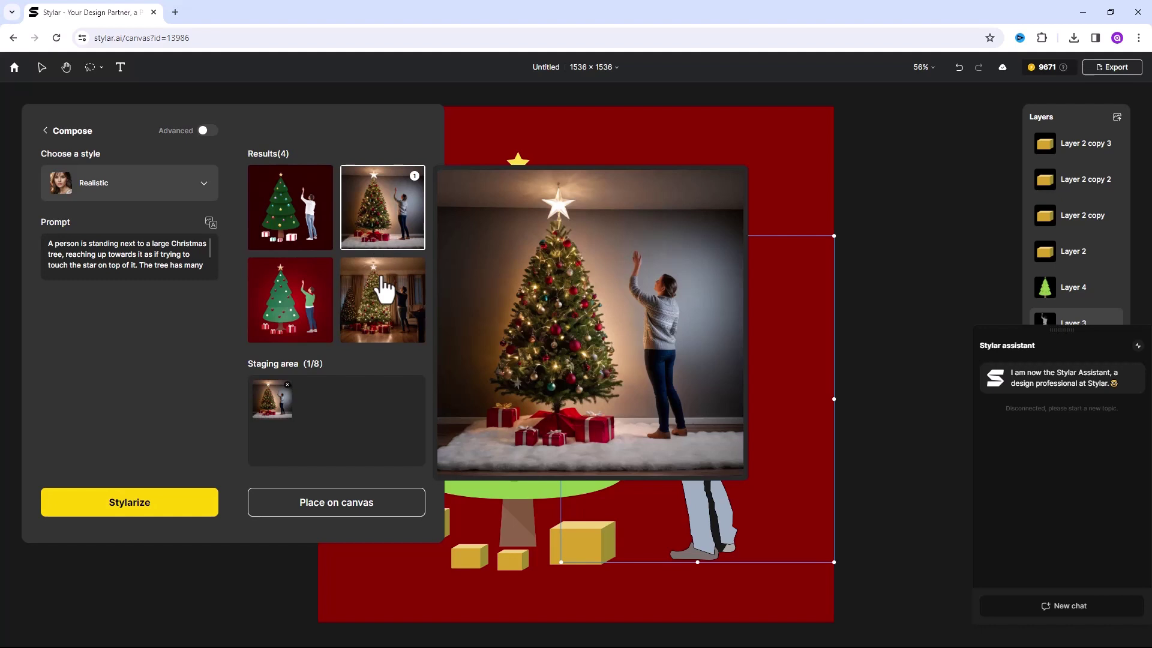
Change the style to Innocent Cutie and generate another set of images with the same prompt.
click(148, 169)
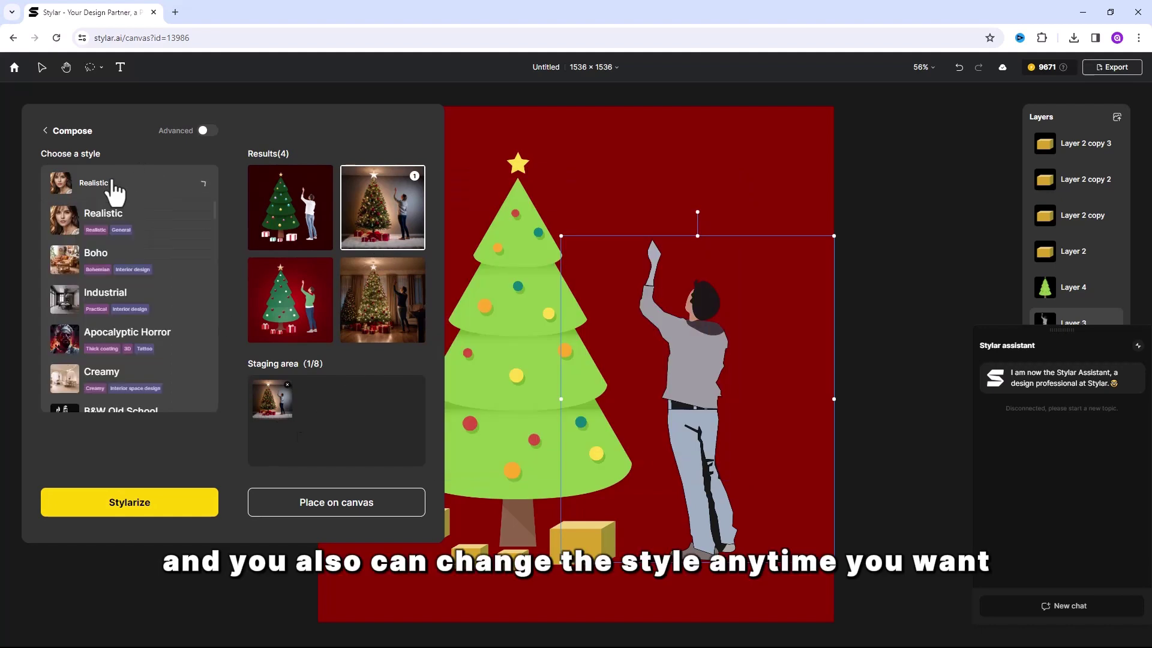
scroll(115, 321, down, 5)
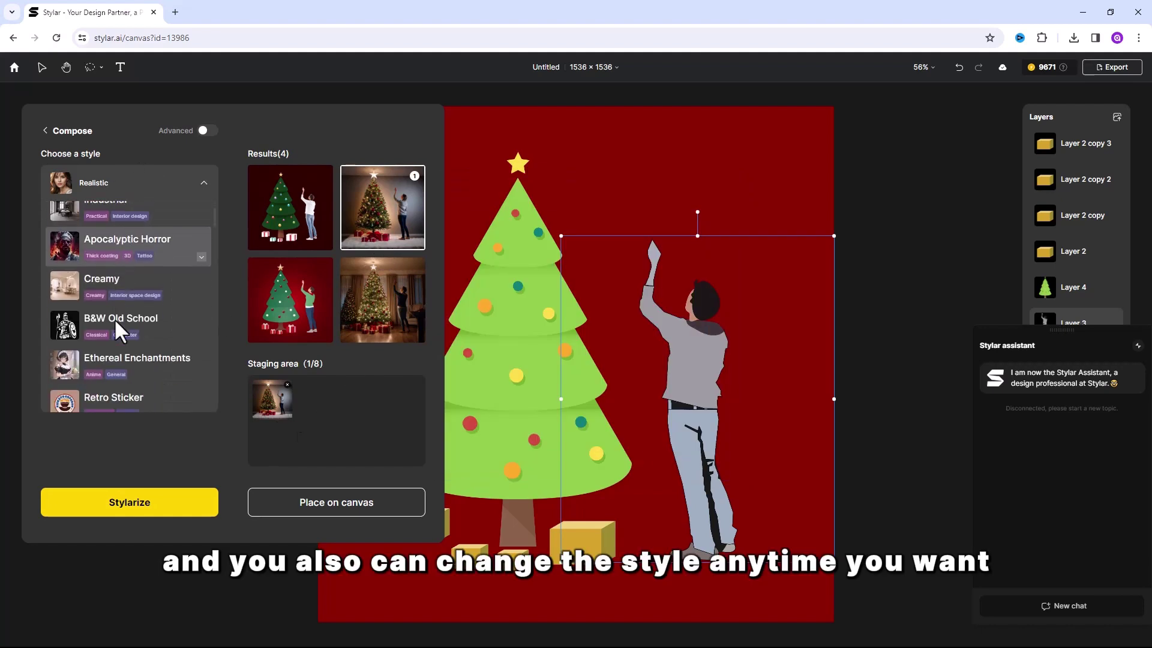
scroll(117, 329, down, 10)
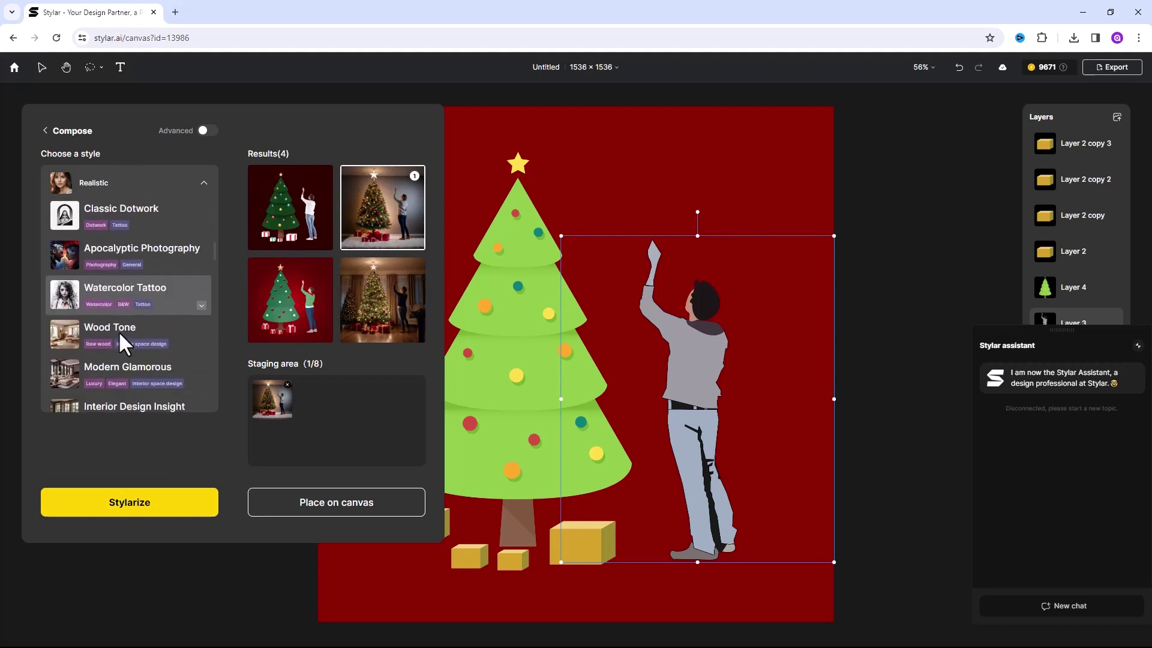
scroll(117, 333, down, 6)
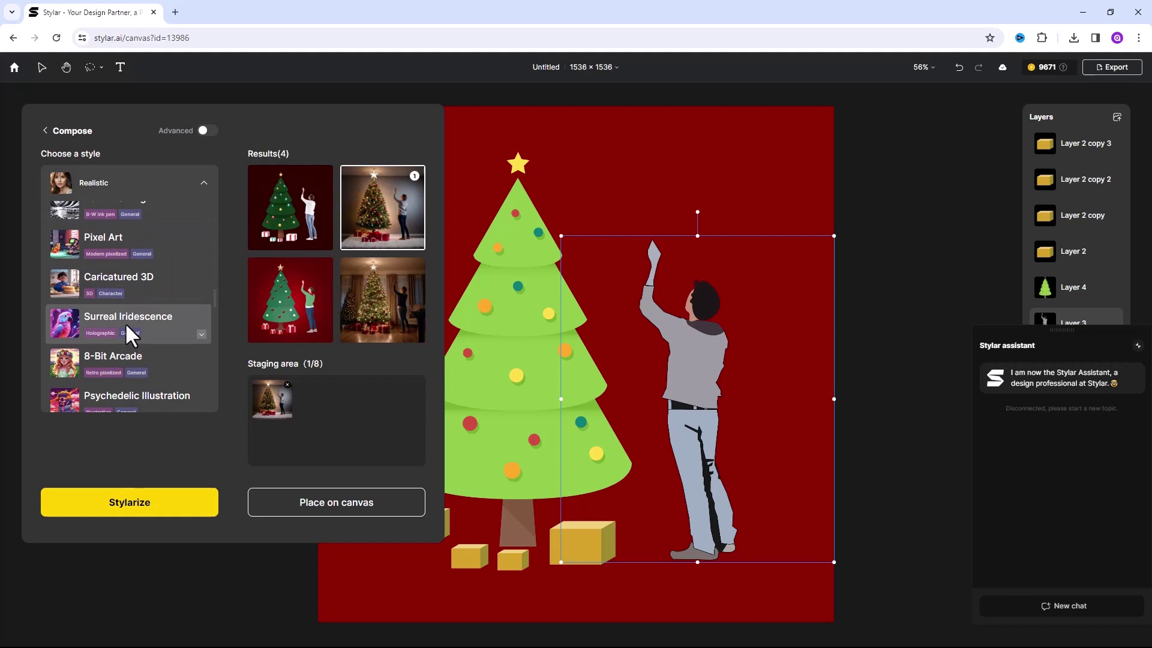
scroll(120, 326, down, 6)
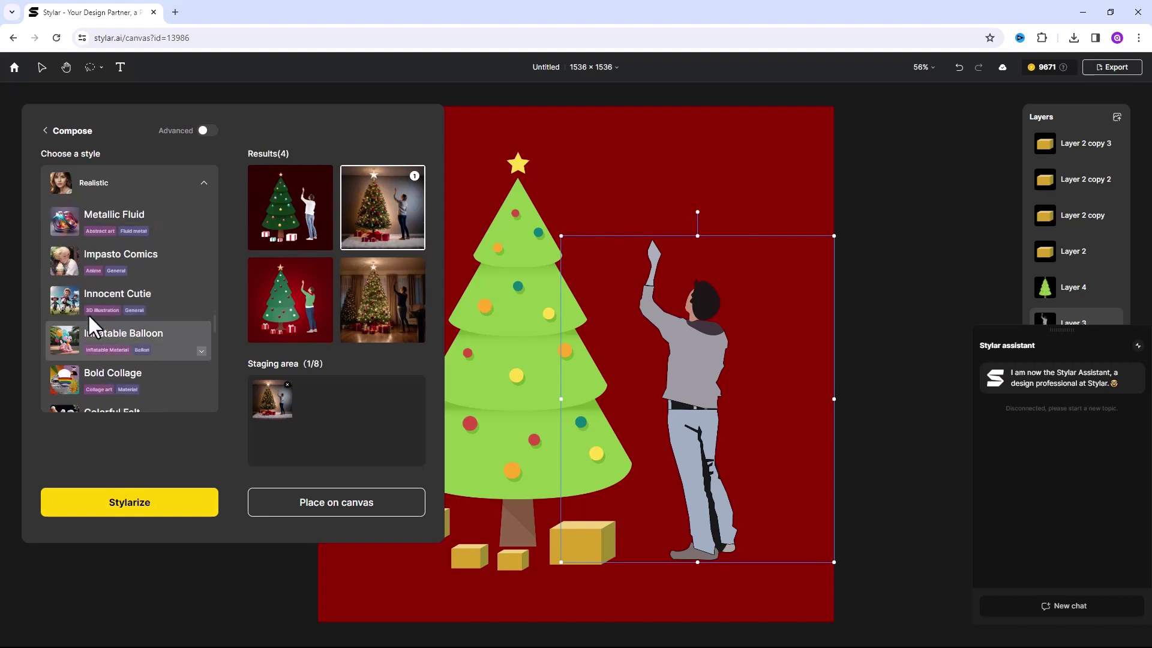
click(113, 303)
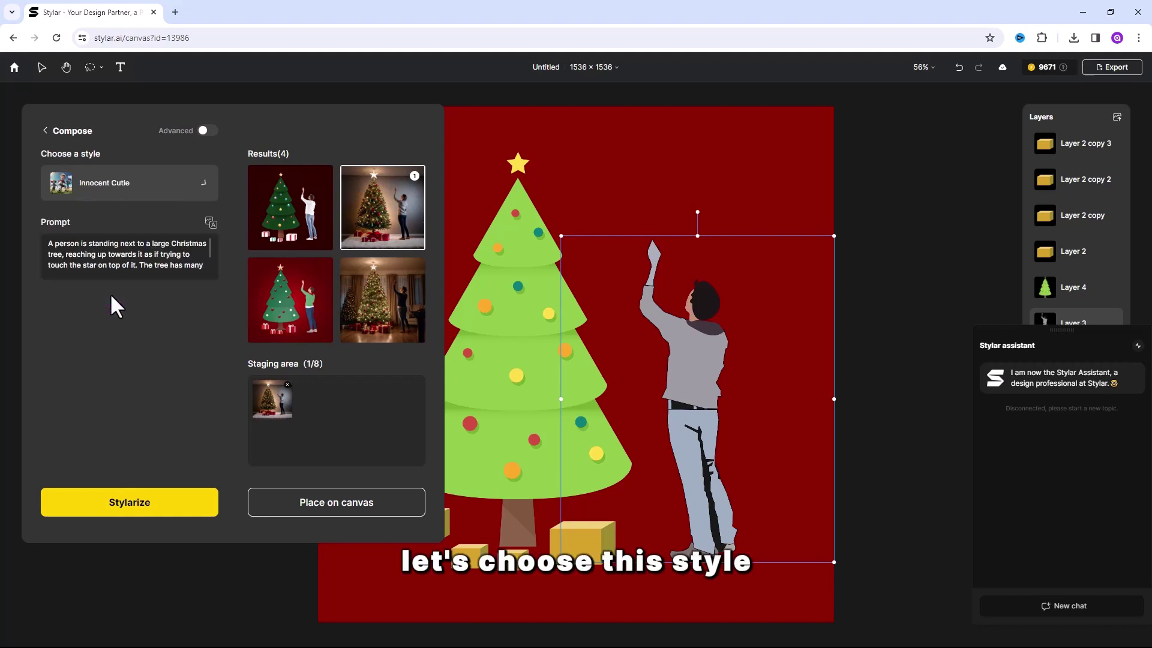
click(146, 504)
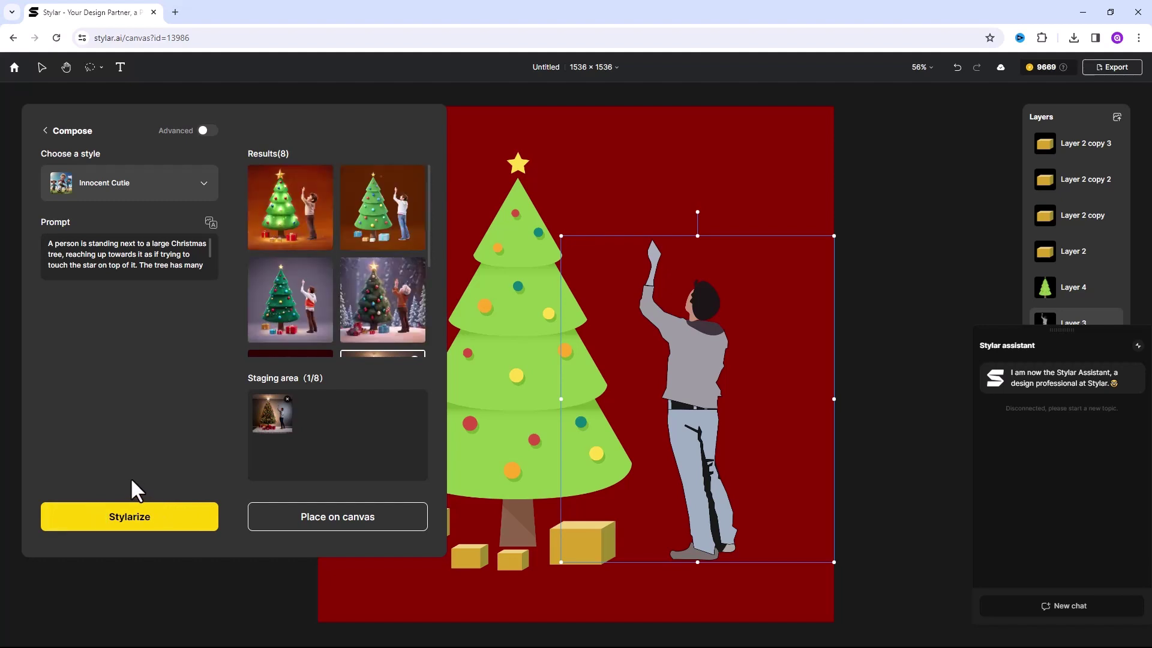
Preview the Innocent Cutie results, stage the snowy forest image, and place both staged images on the canvas.
mouse_move(295, 231)
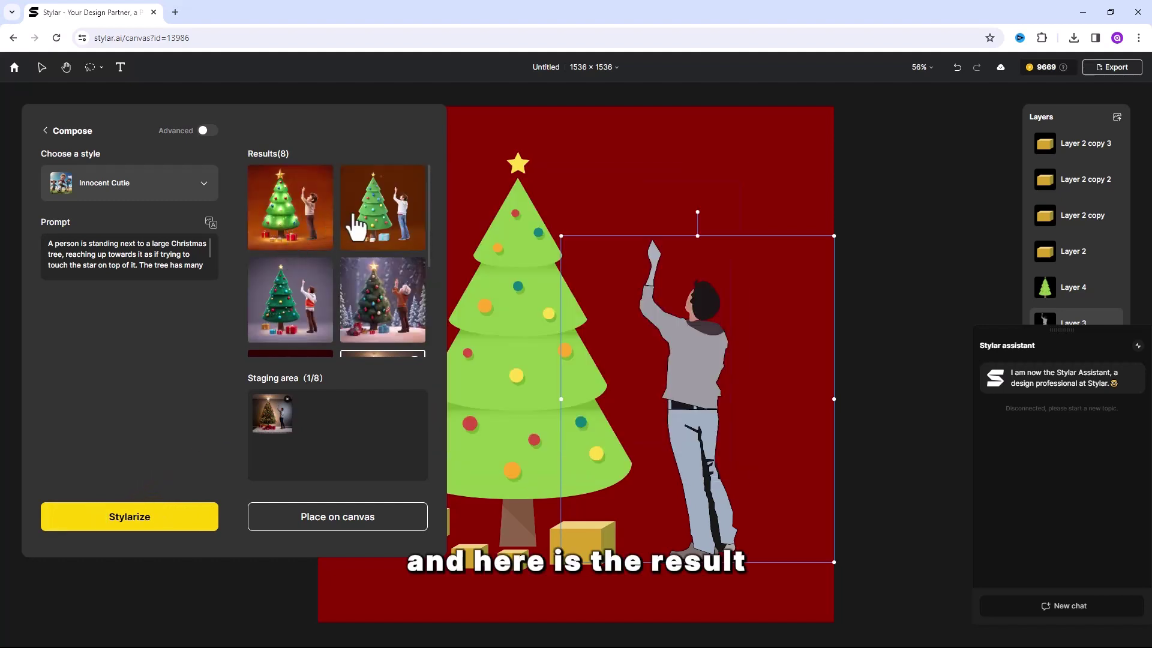
mouse_move(367, 282)
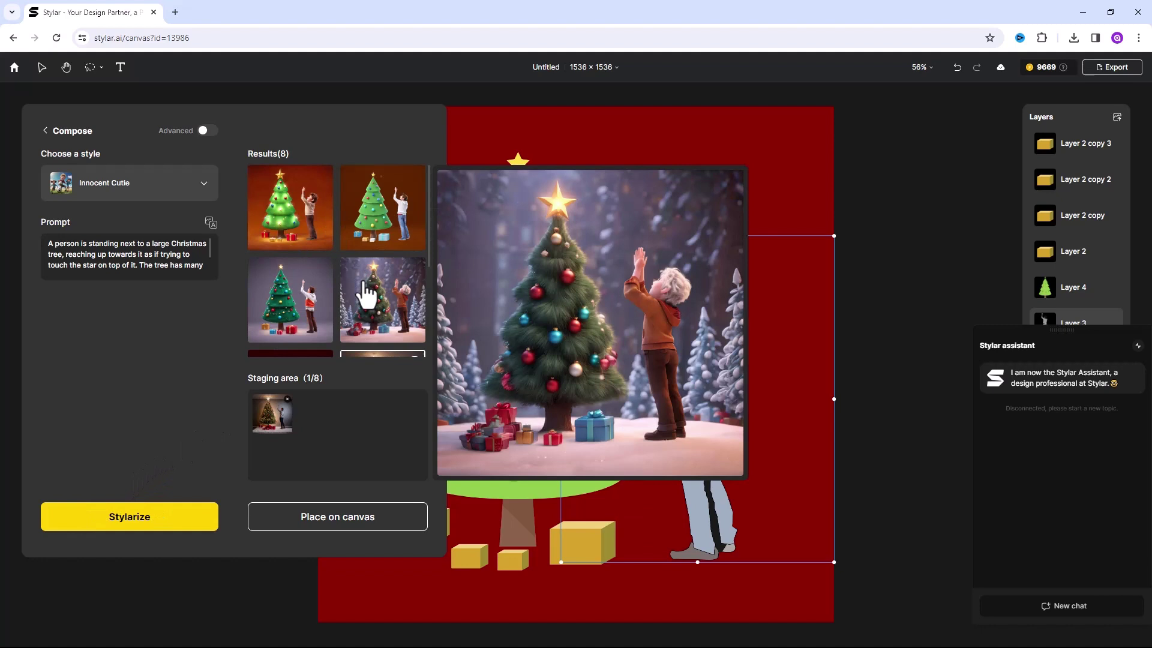
mouse_move(301, 311)
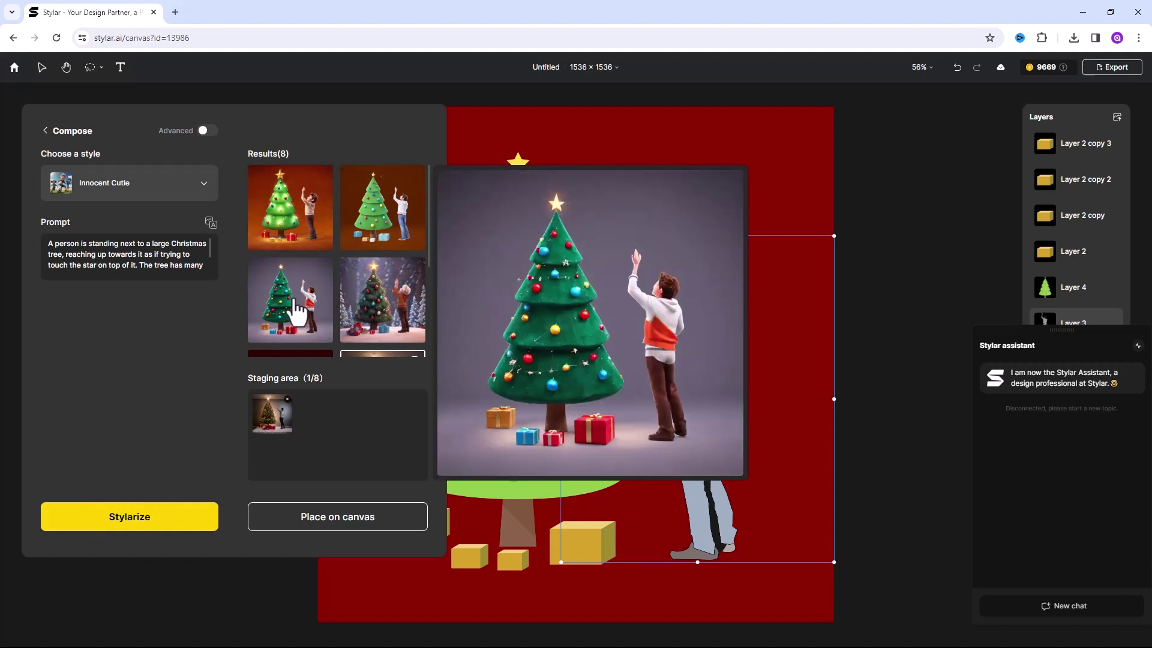
mouse_move(367, 313)
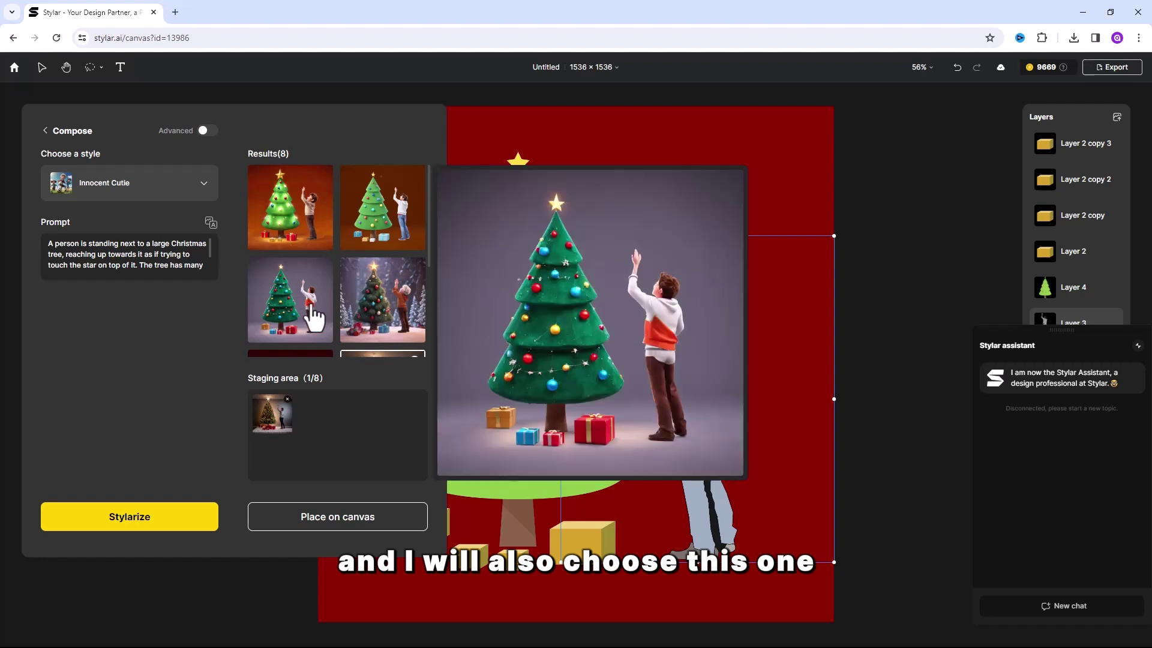
click(365, 313)
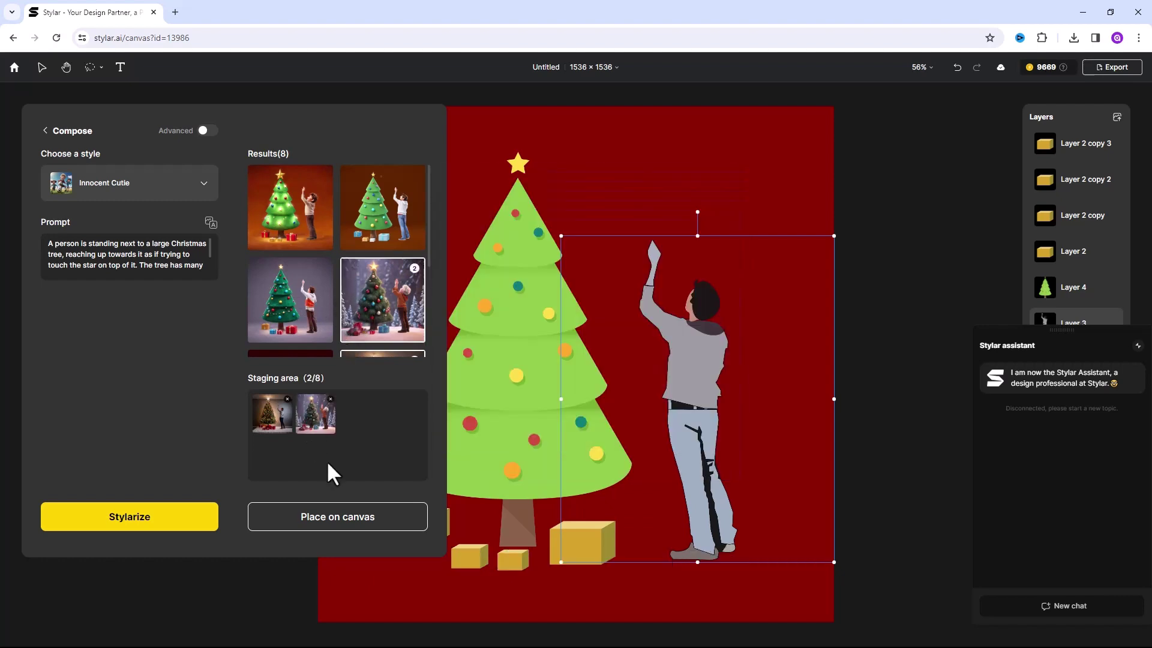
click(333, 532)
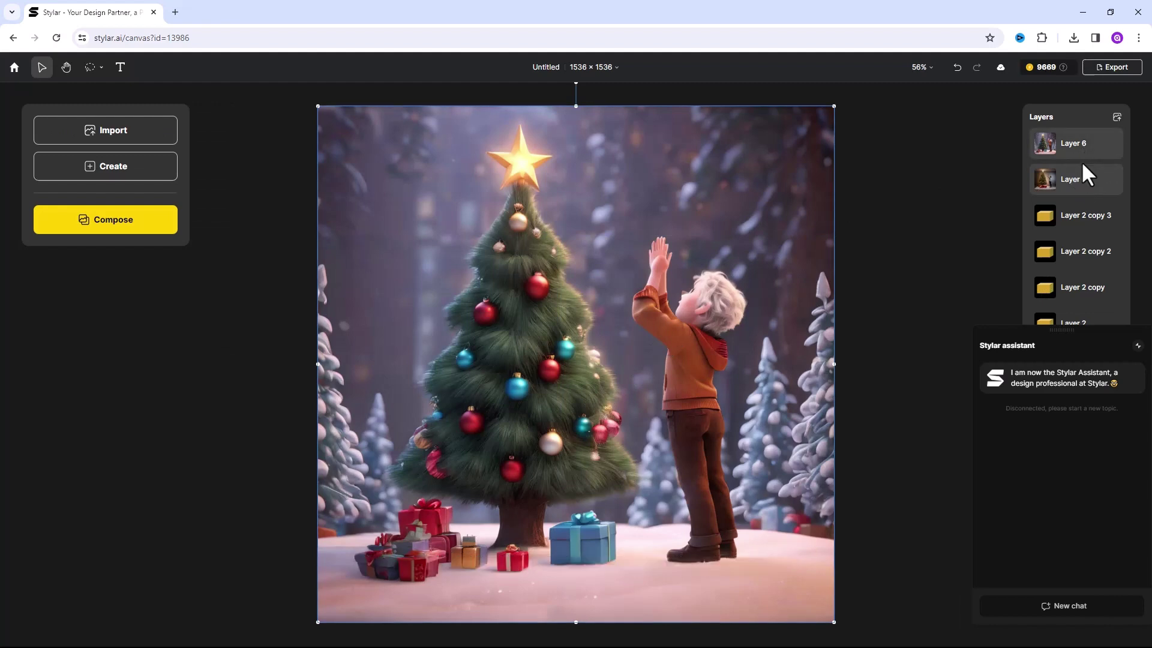
Save the two selected result layers as images, and view the pictures from the downloaded Untitled (2).zip.
right_click(1080, 150)
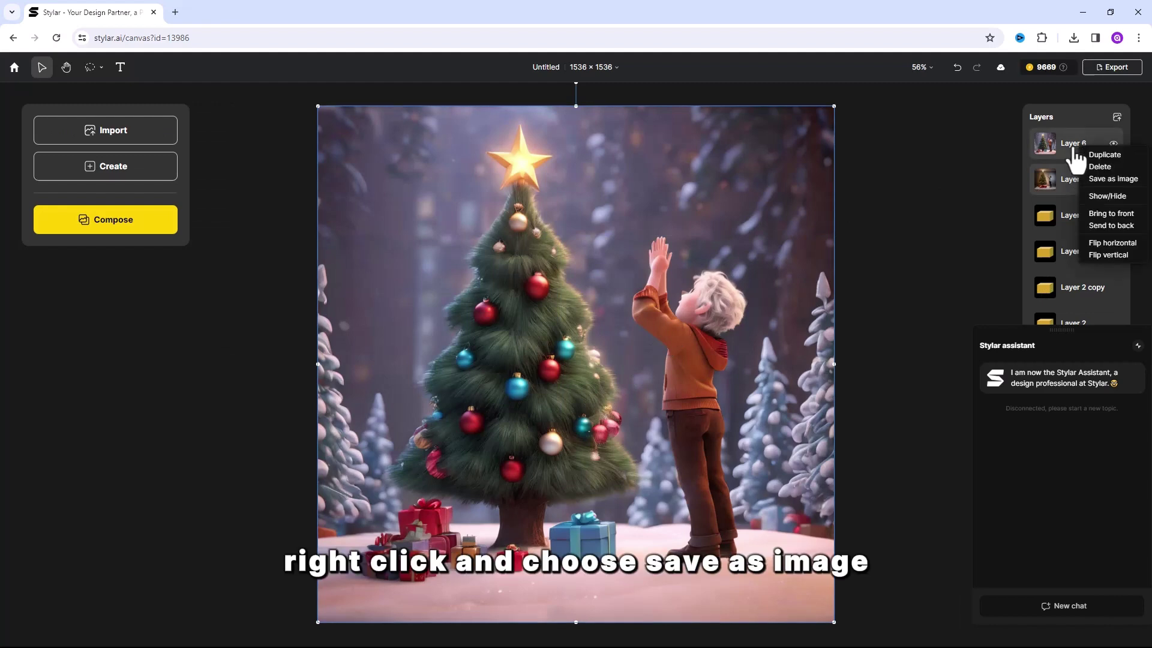
click(1104, 180)
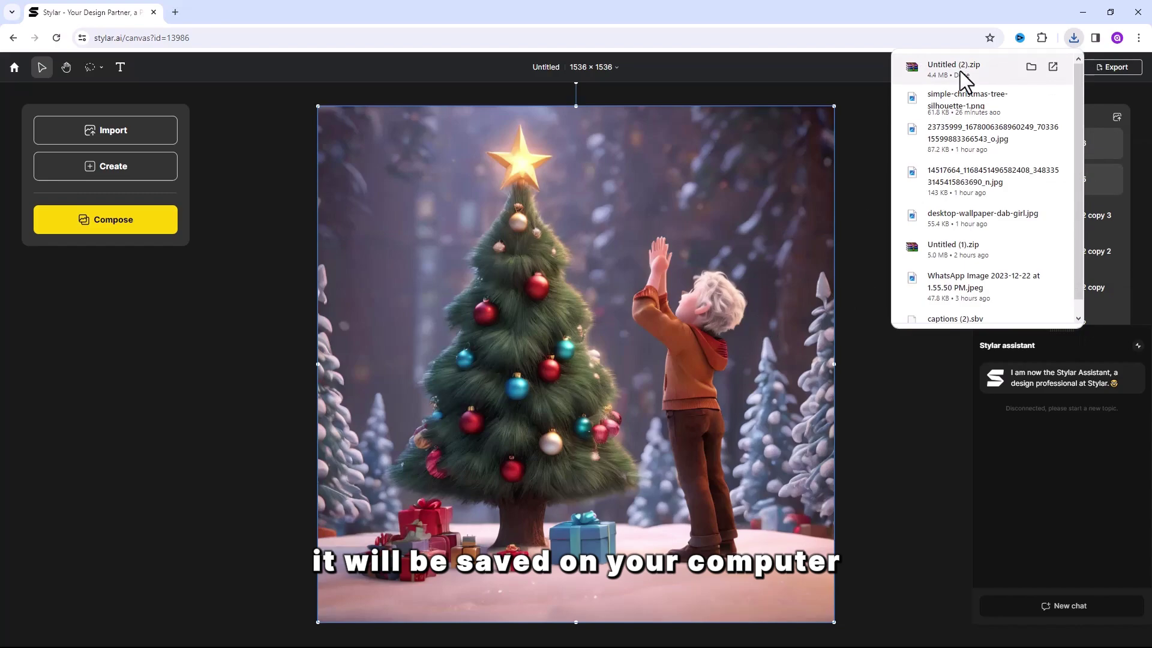
click(960, 71)
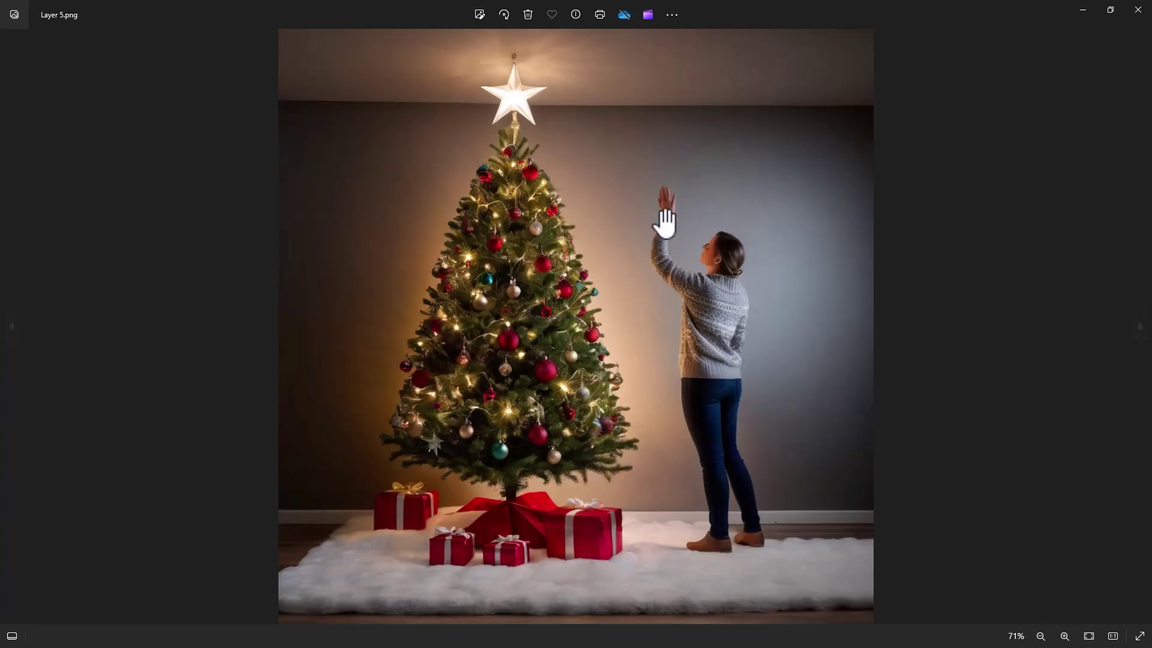
scroll(642, 222, up, 2)
scroll(642, 222, down, 2)
click(1140, 329)
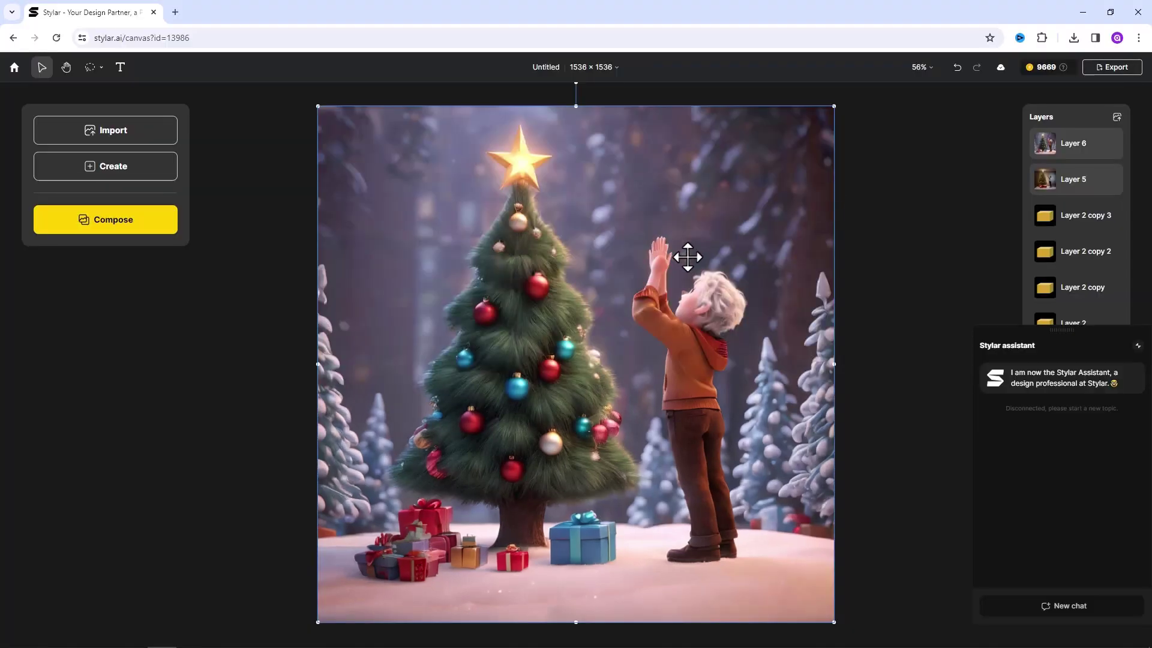
Import the "2d image" picture of the blue-haired cartoon character and scale it to fill the whole canvas.
click(108, 148)
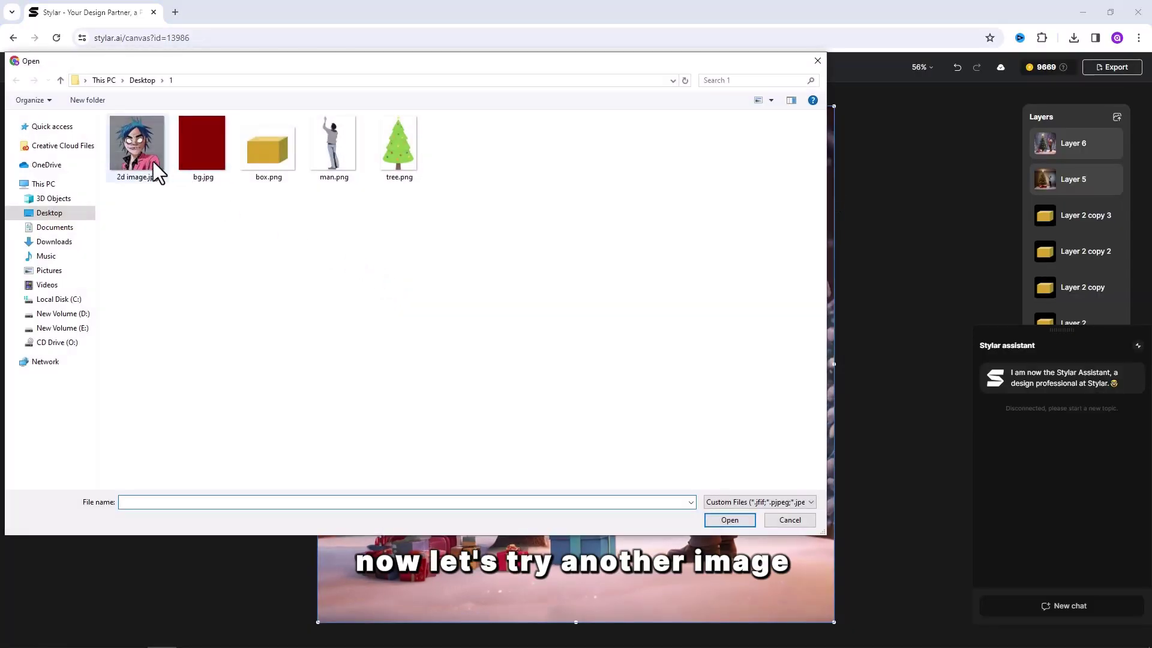
double_click(150, 159)
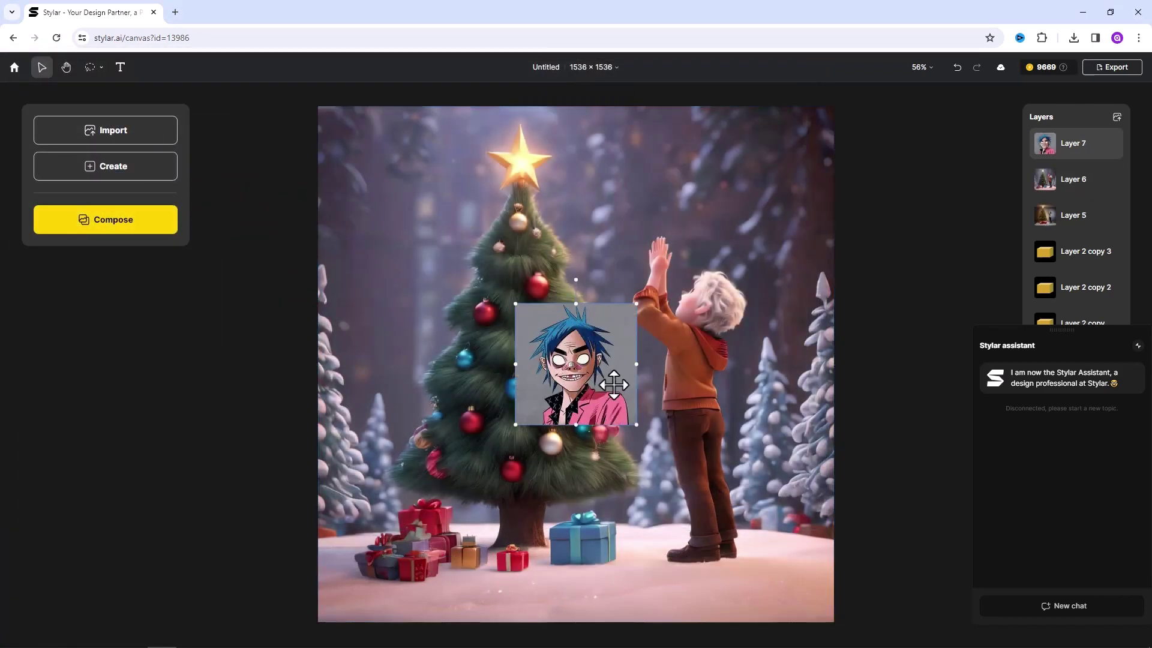
click(640, 429)
drag(640, 430, 860, 595)
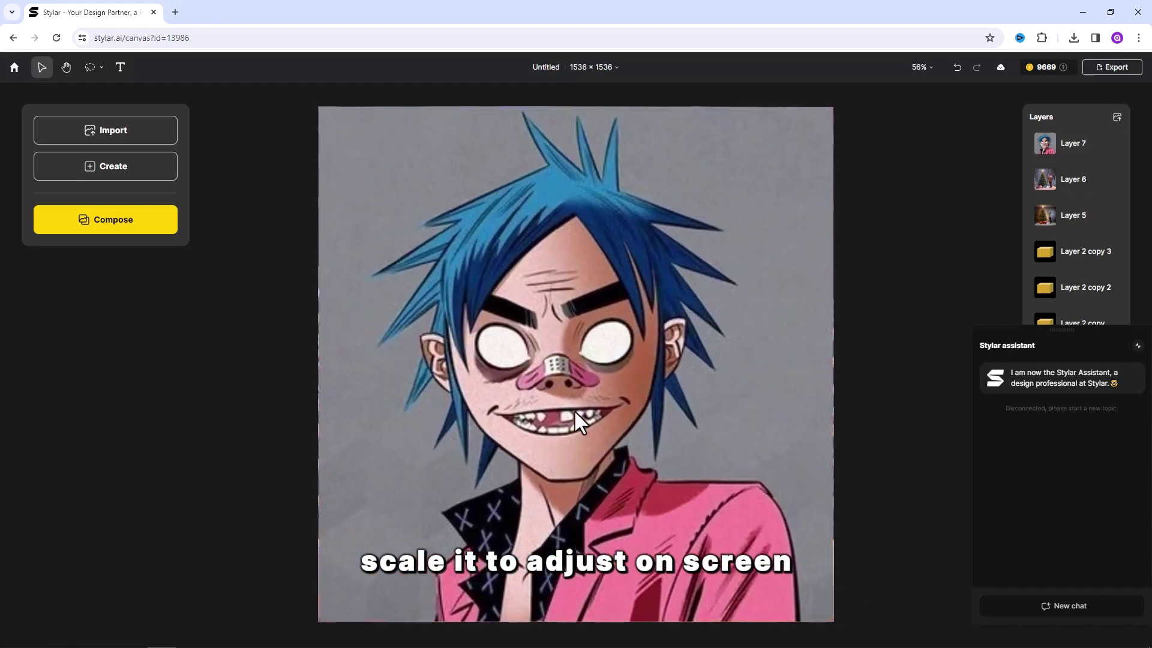
Compose the cartoon character with a newly generated automatic prompt in the Innocent Cutie style, and generate the stylized images.
click(116, 223)
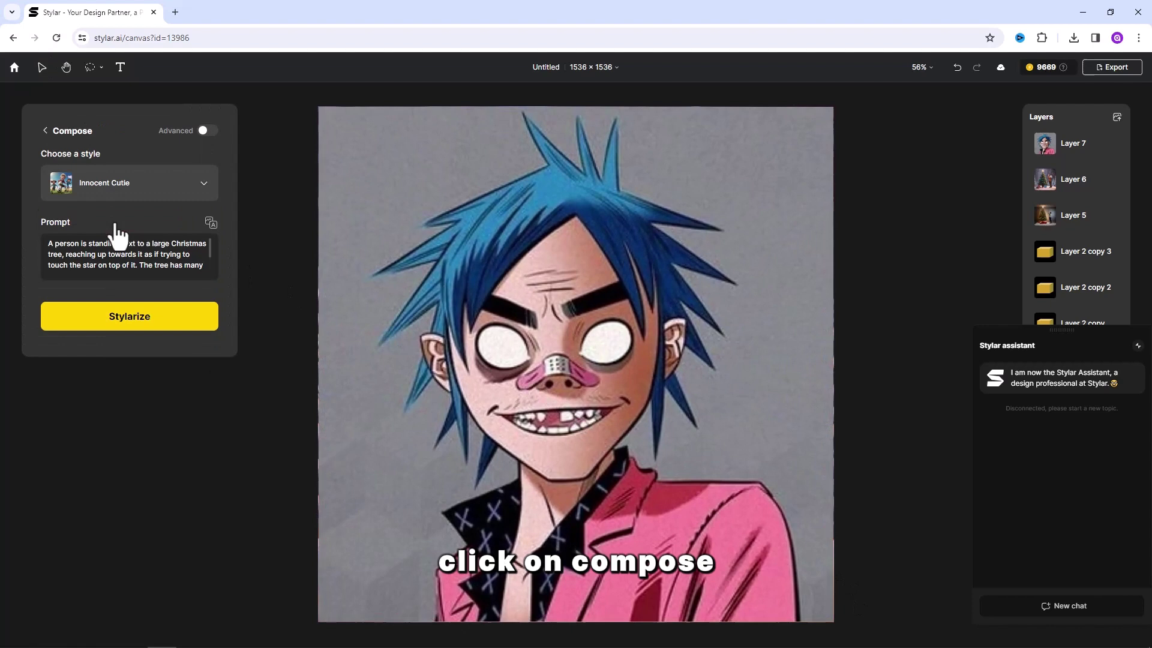
click(212, 223)
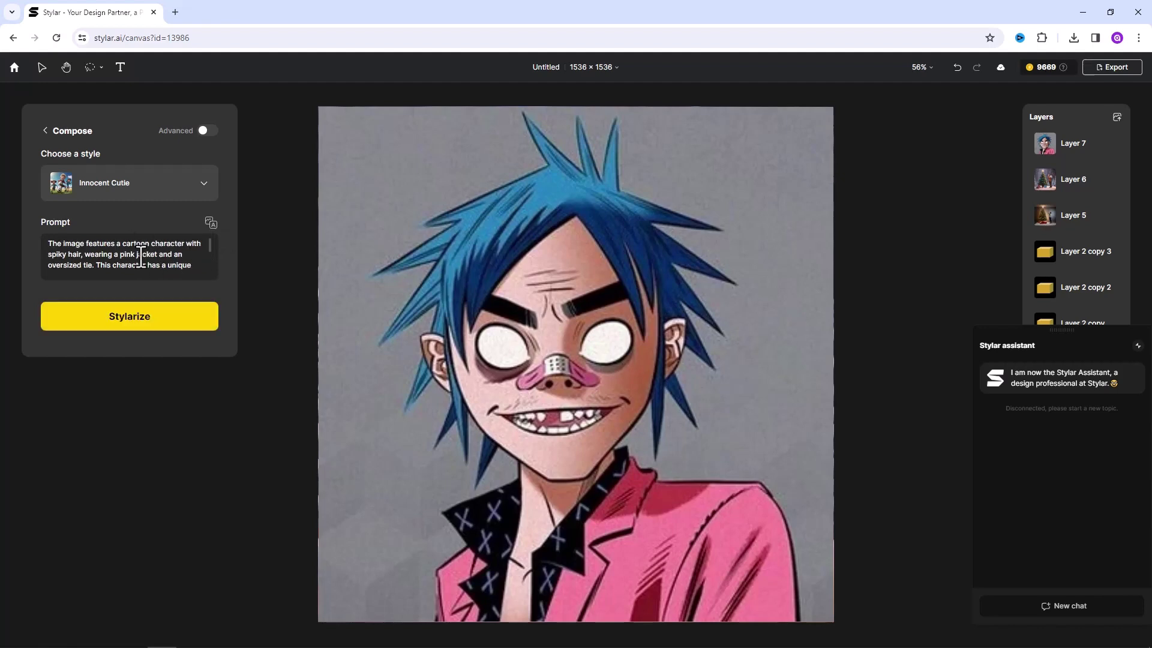
click(144, 193)
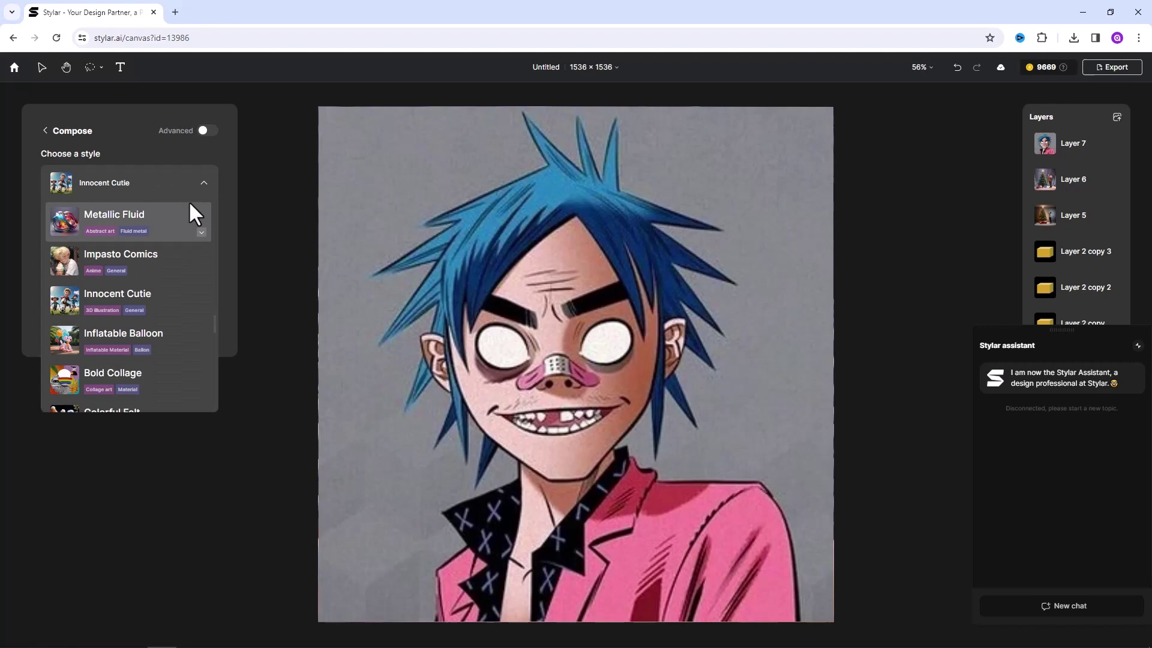
click(90, 187)
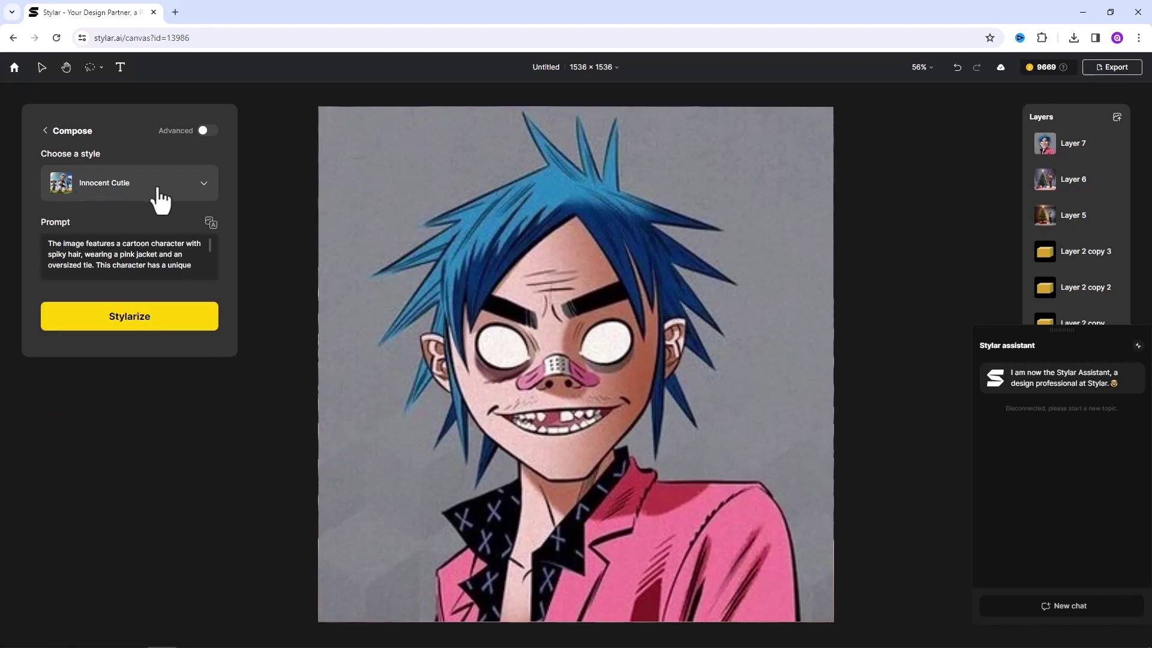
click(138, 324)
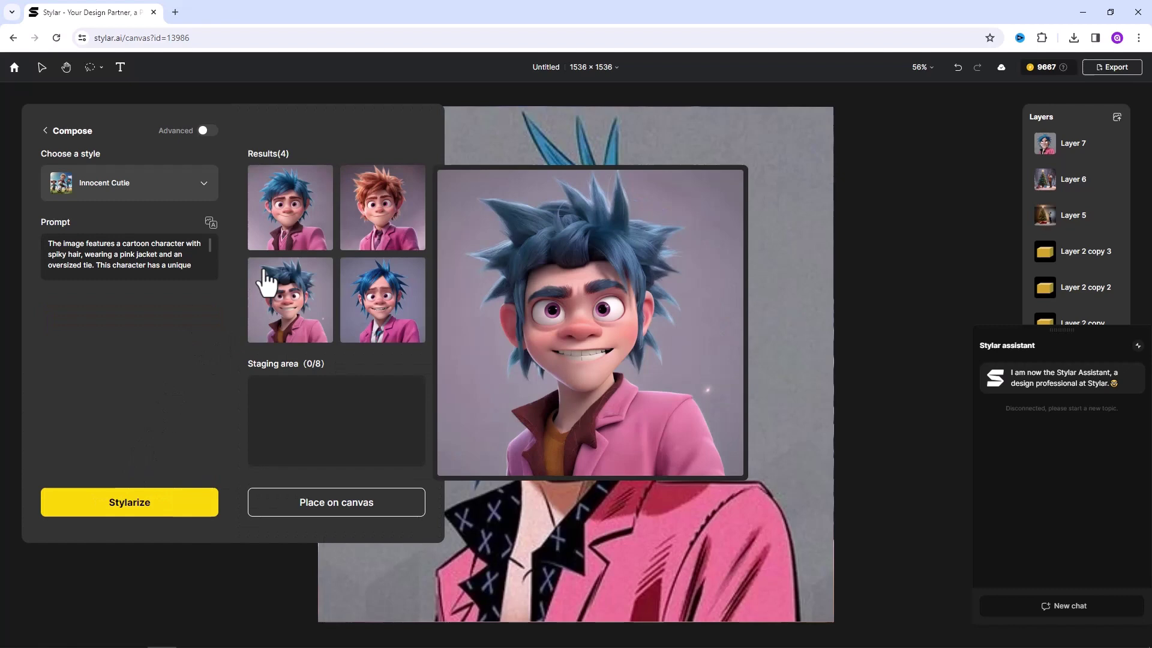
Switch the cartoon character's style to Realistic, generate a new set of stylized images, and preview the results.
mouse_move(387, 291)
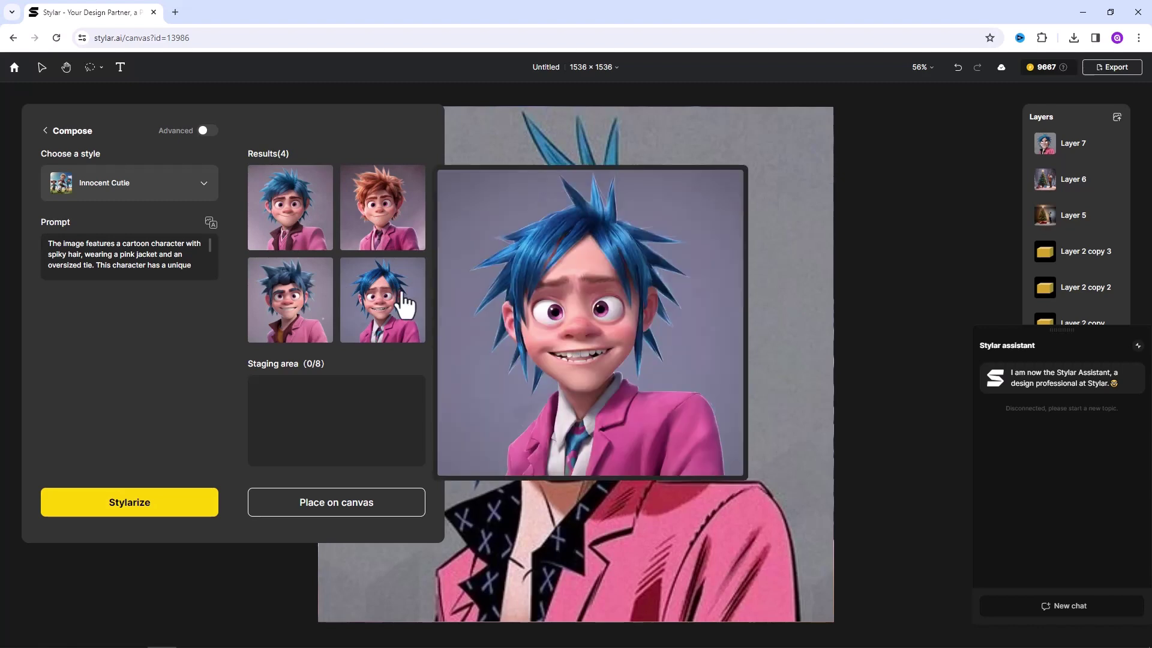
mouse_move(391, 239)
click(146, 191)
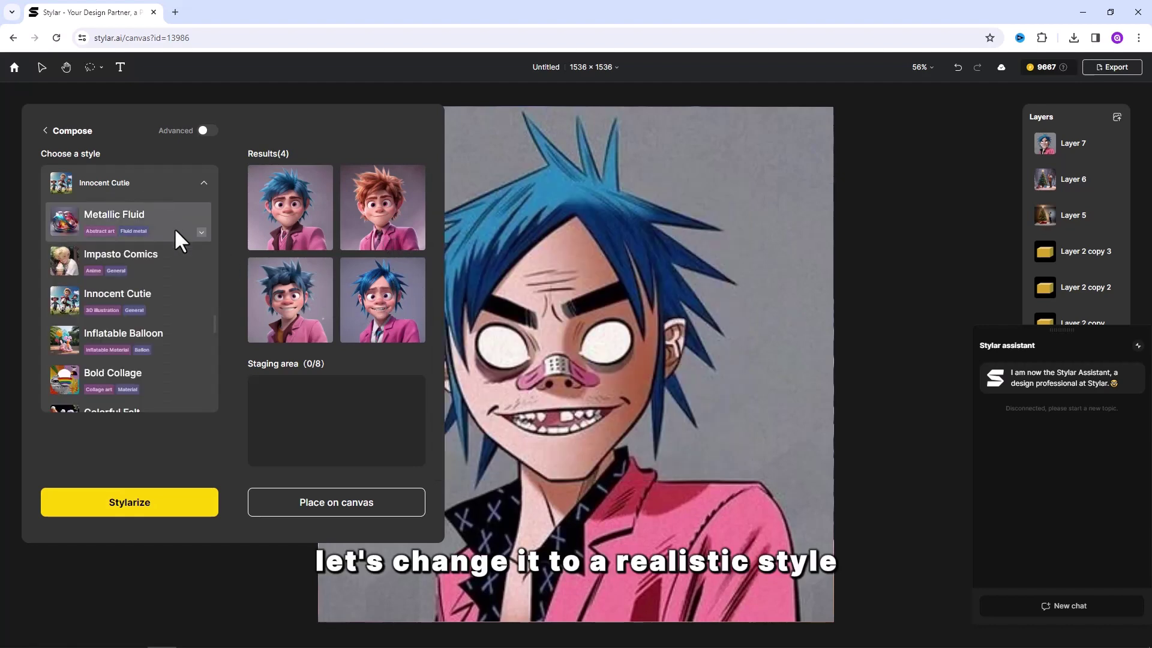
scroll(186, 246, up, 2)
scroll(213, 288, up, 3)
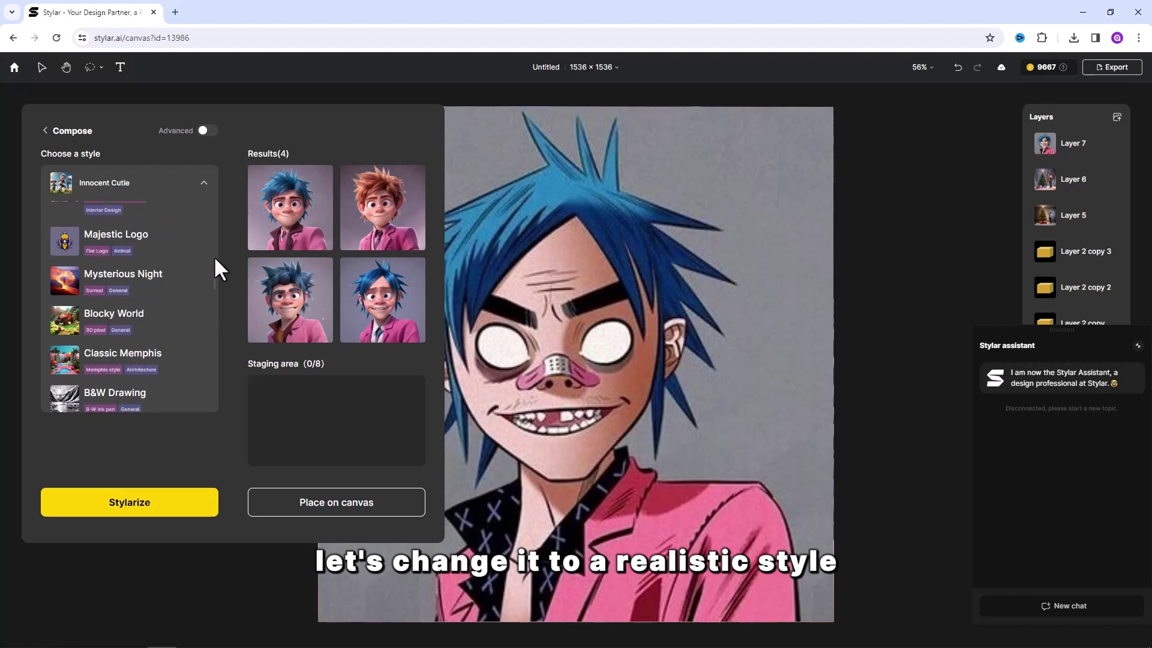
scroll(214, 240, up, 3)
click(132, 213)
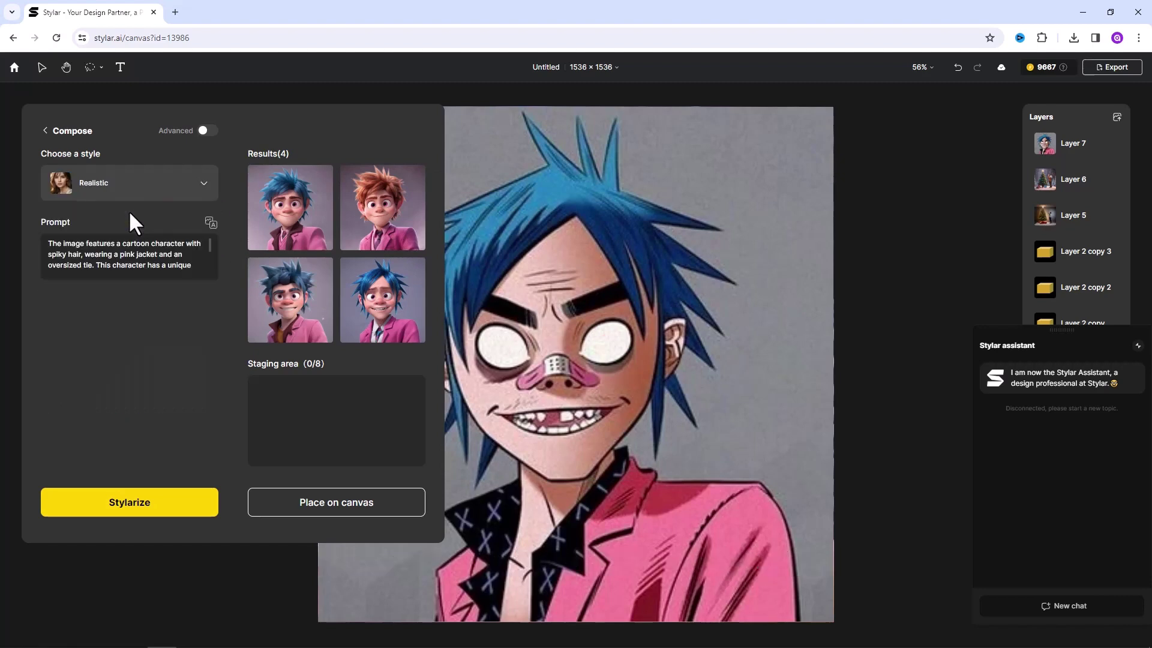
click(122, 514)
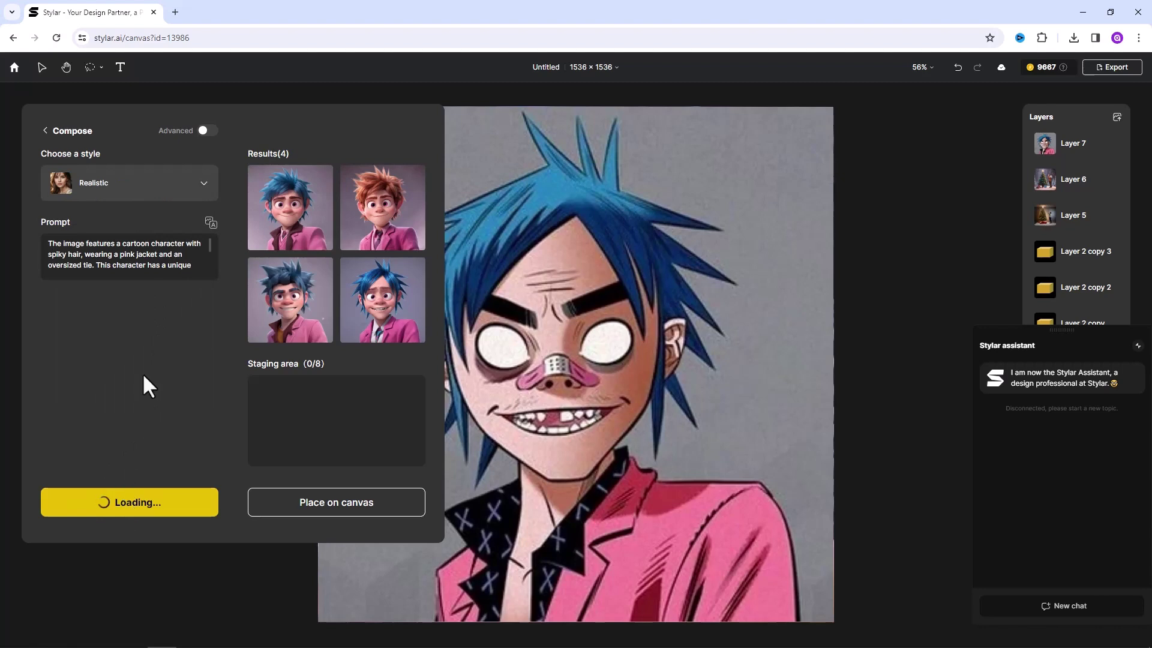
mouse_move(291, 264)
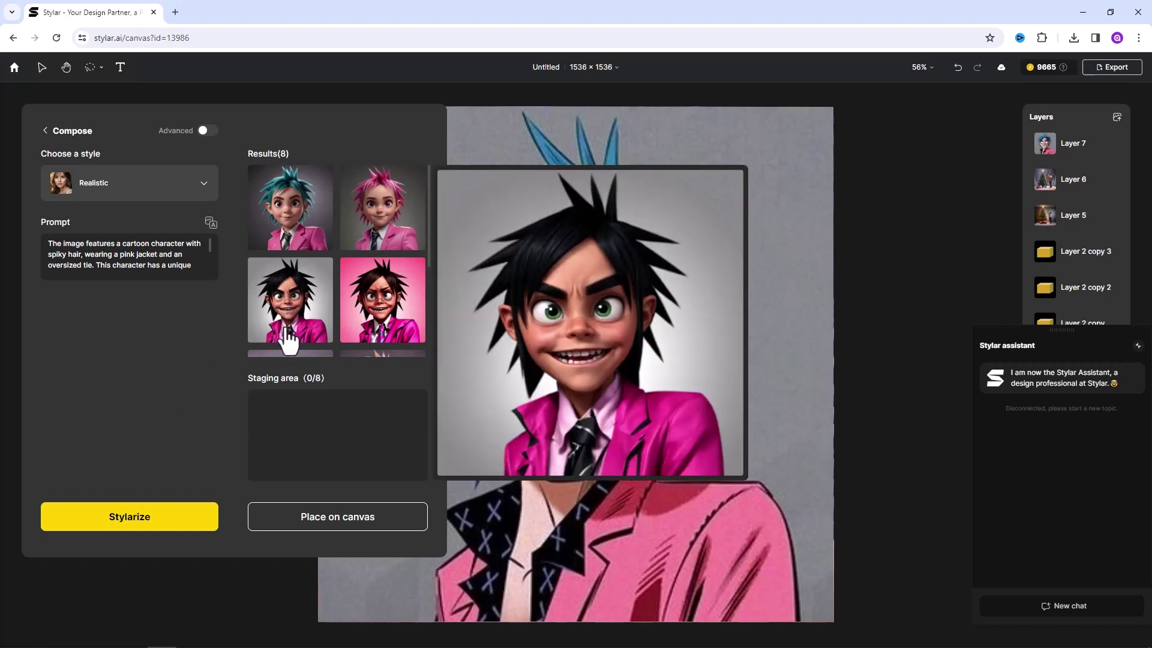
scroll(288, 336, down, 1)
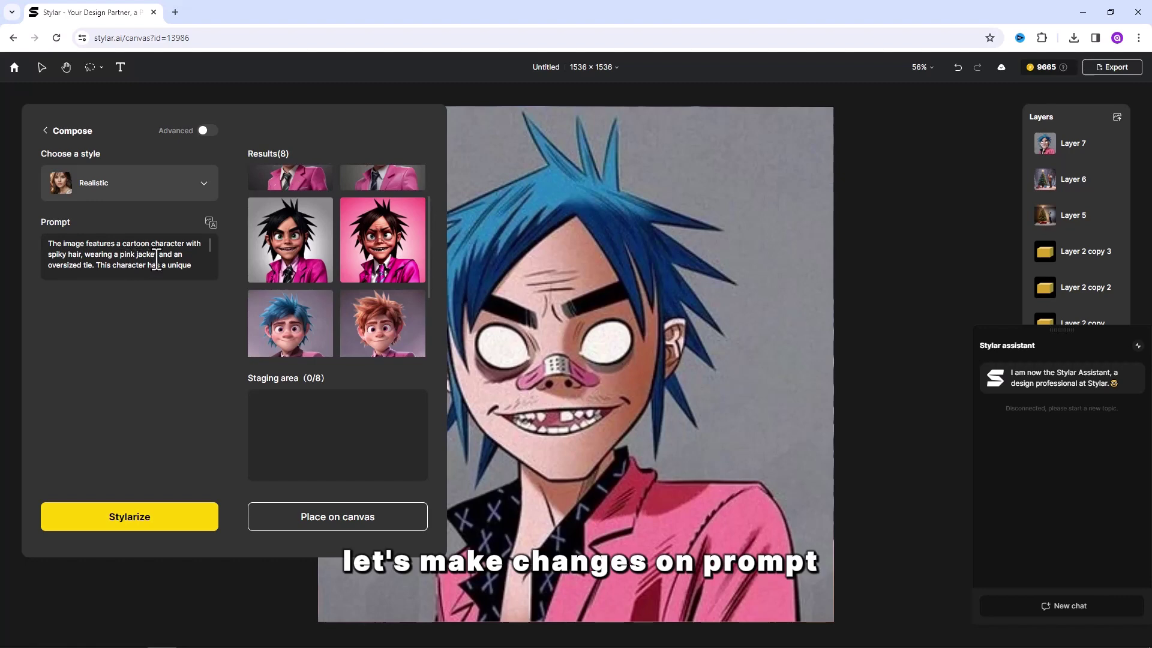
Replace "pink" with "Black" for the jacket in the prompt, generate the Realistic images again, and preview the new results.
mouse_move(125, 260)
mouse_down()
mouse_move(129, 277)
mouse_move(131, 244)
mouse_up()
double_click(128, 254)
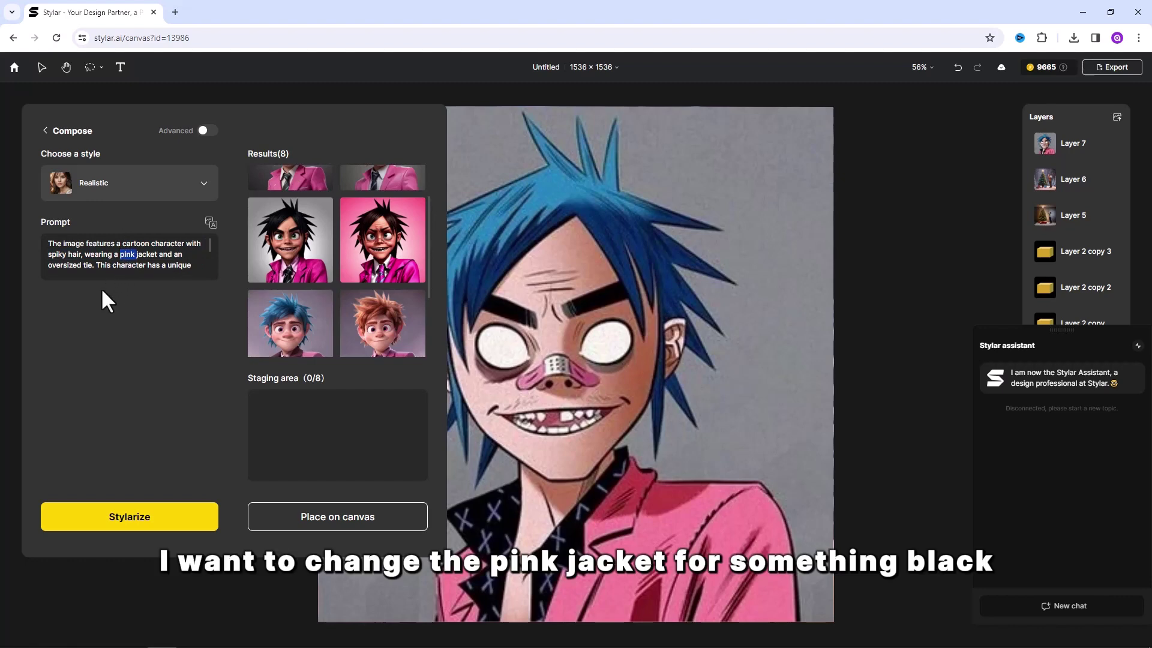
text(Black)
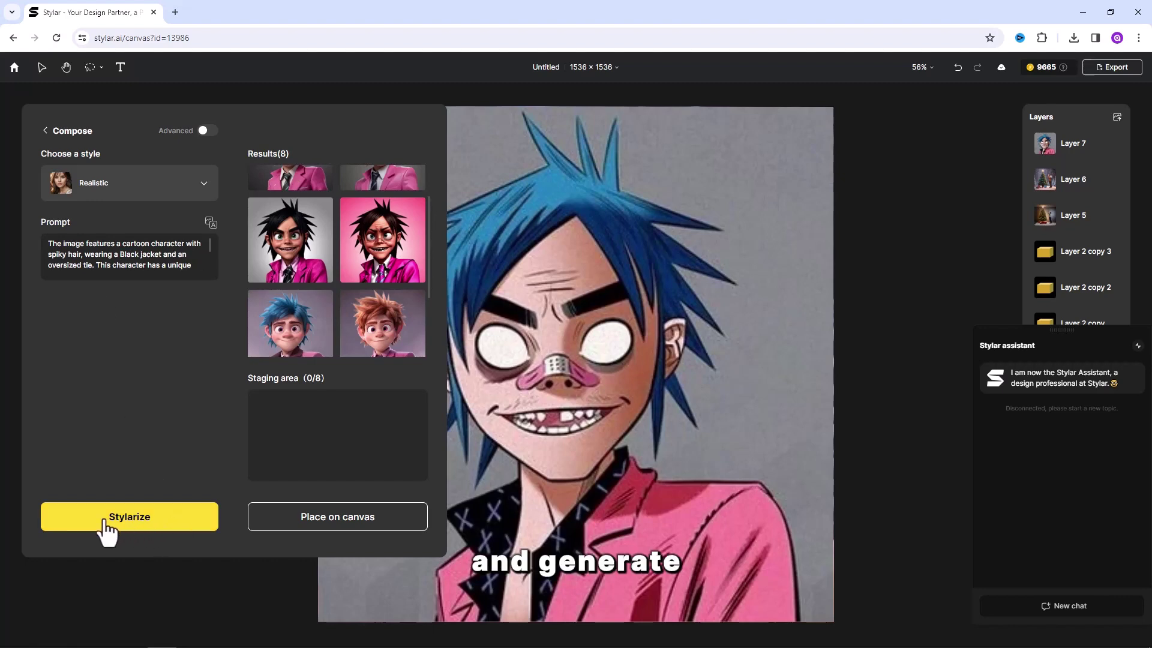
click(127, 518)
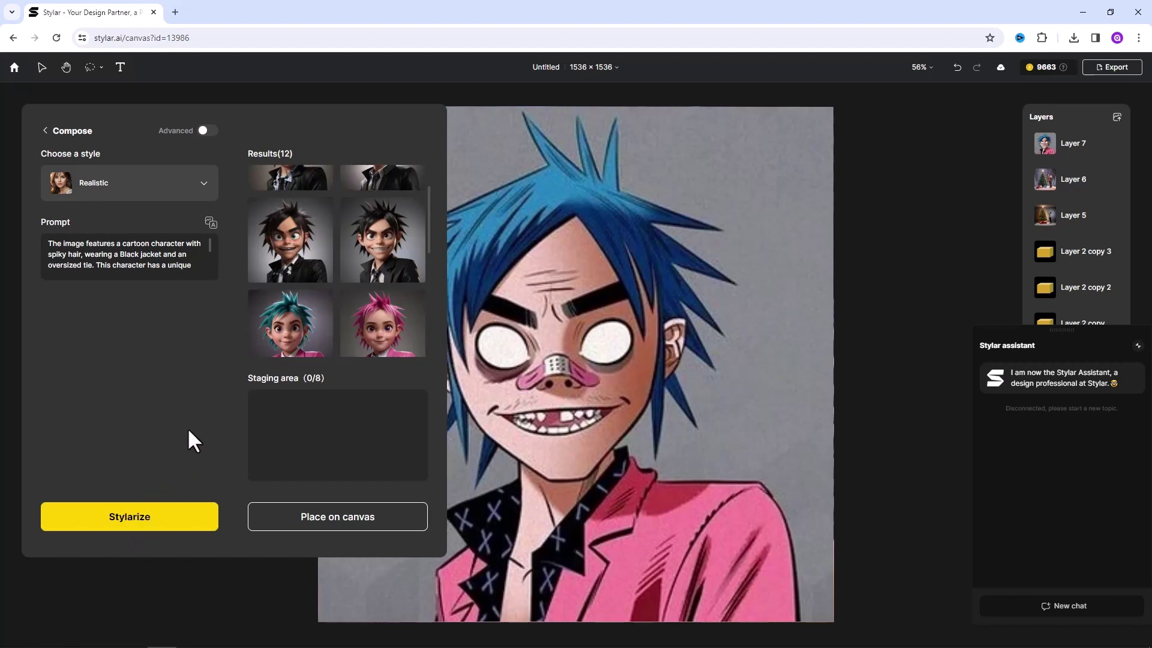
mouse_move(303, 288)
scroll(304, 285, up, 1)
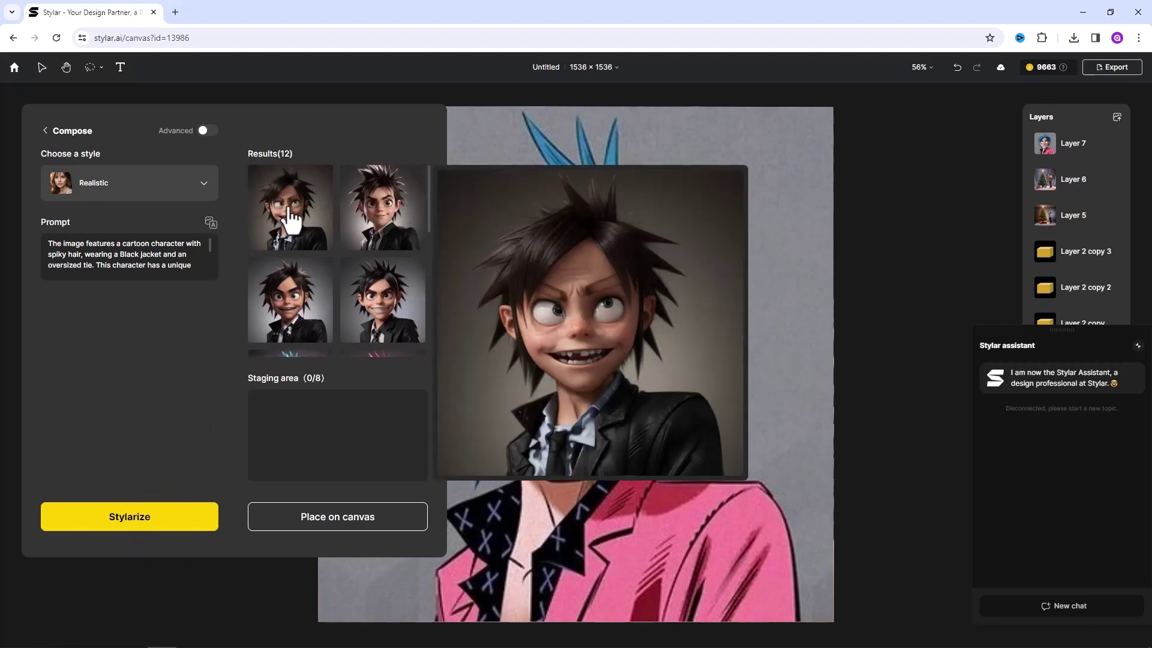